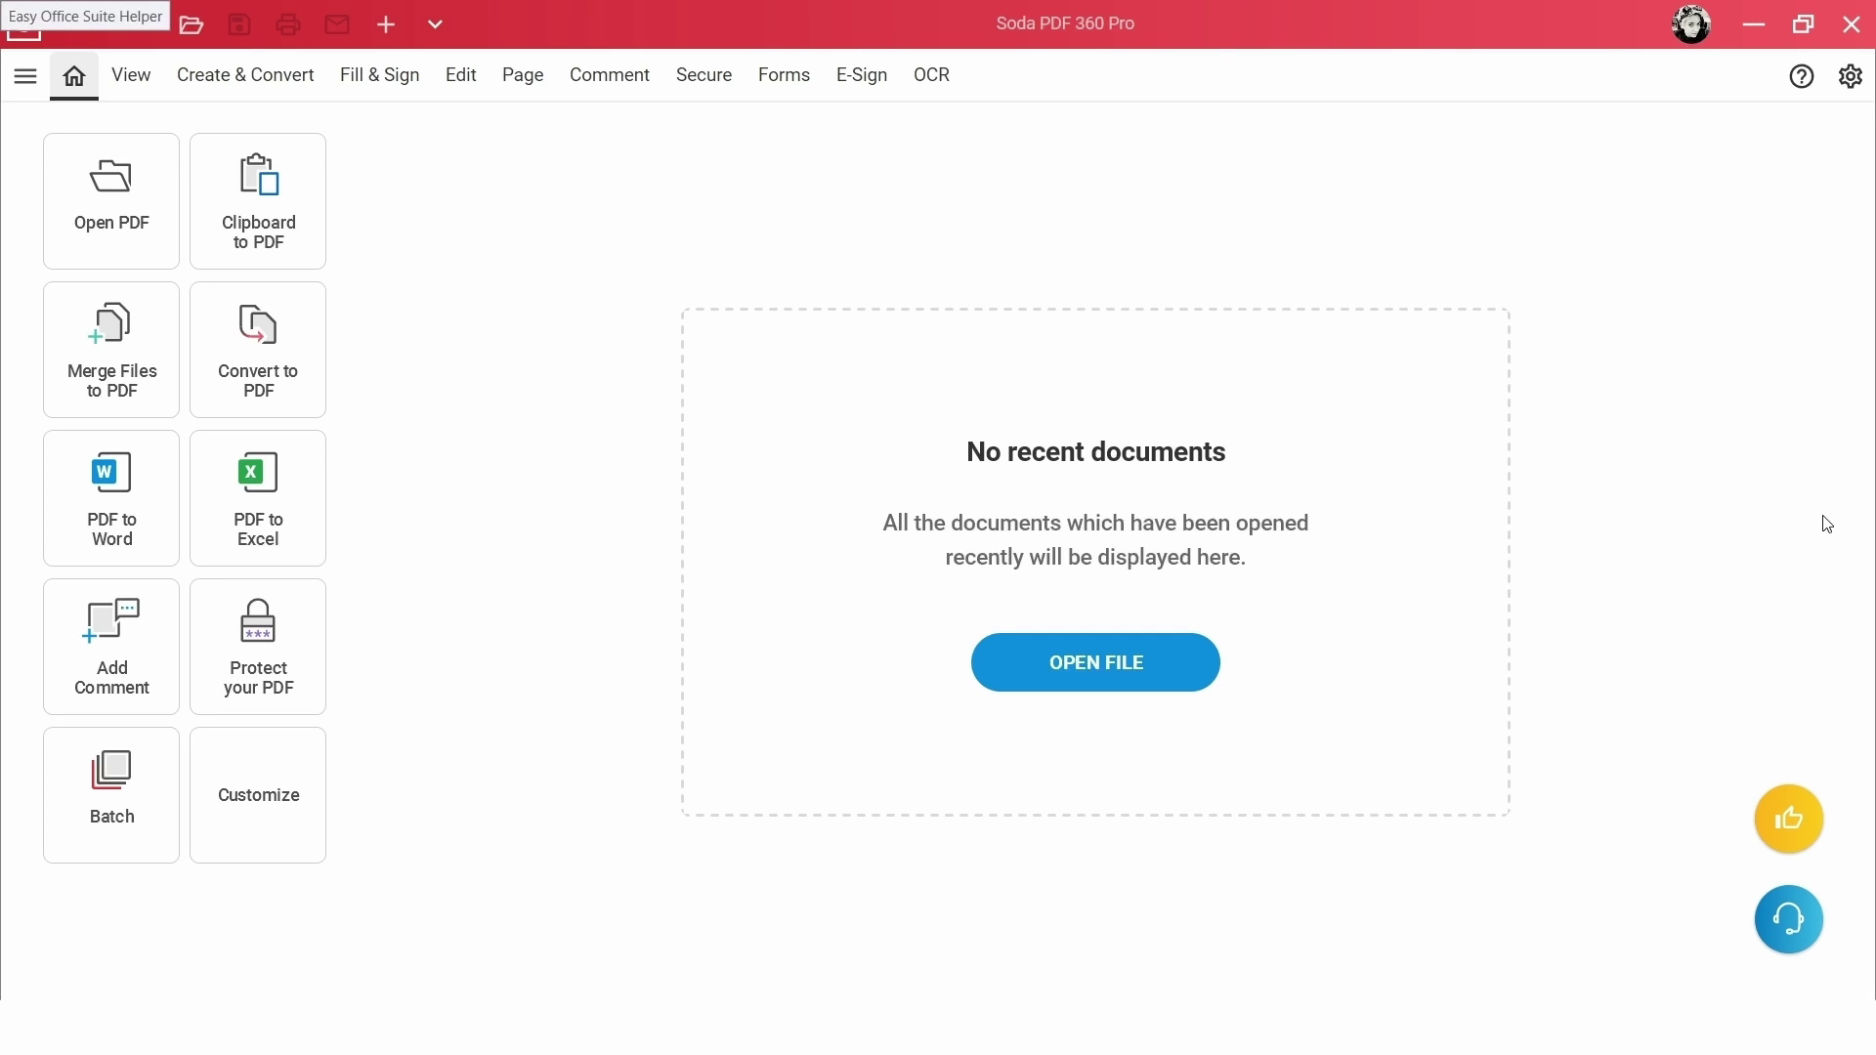
- Open 'Shareholders Deck - Q1 2024.pdf' from the Desktop via Open File
click(1088, 669)
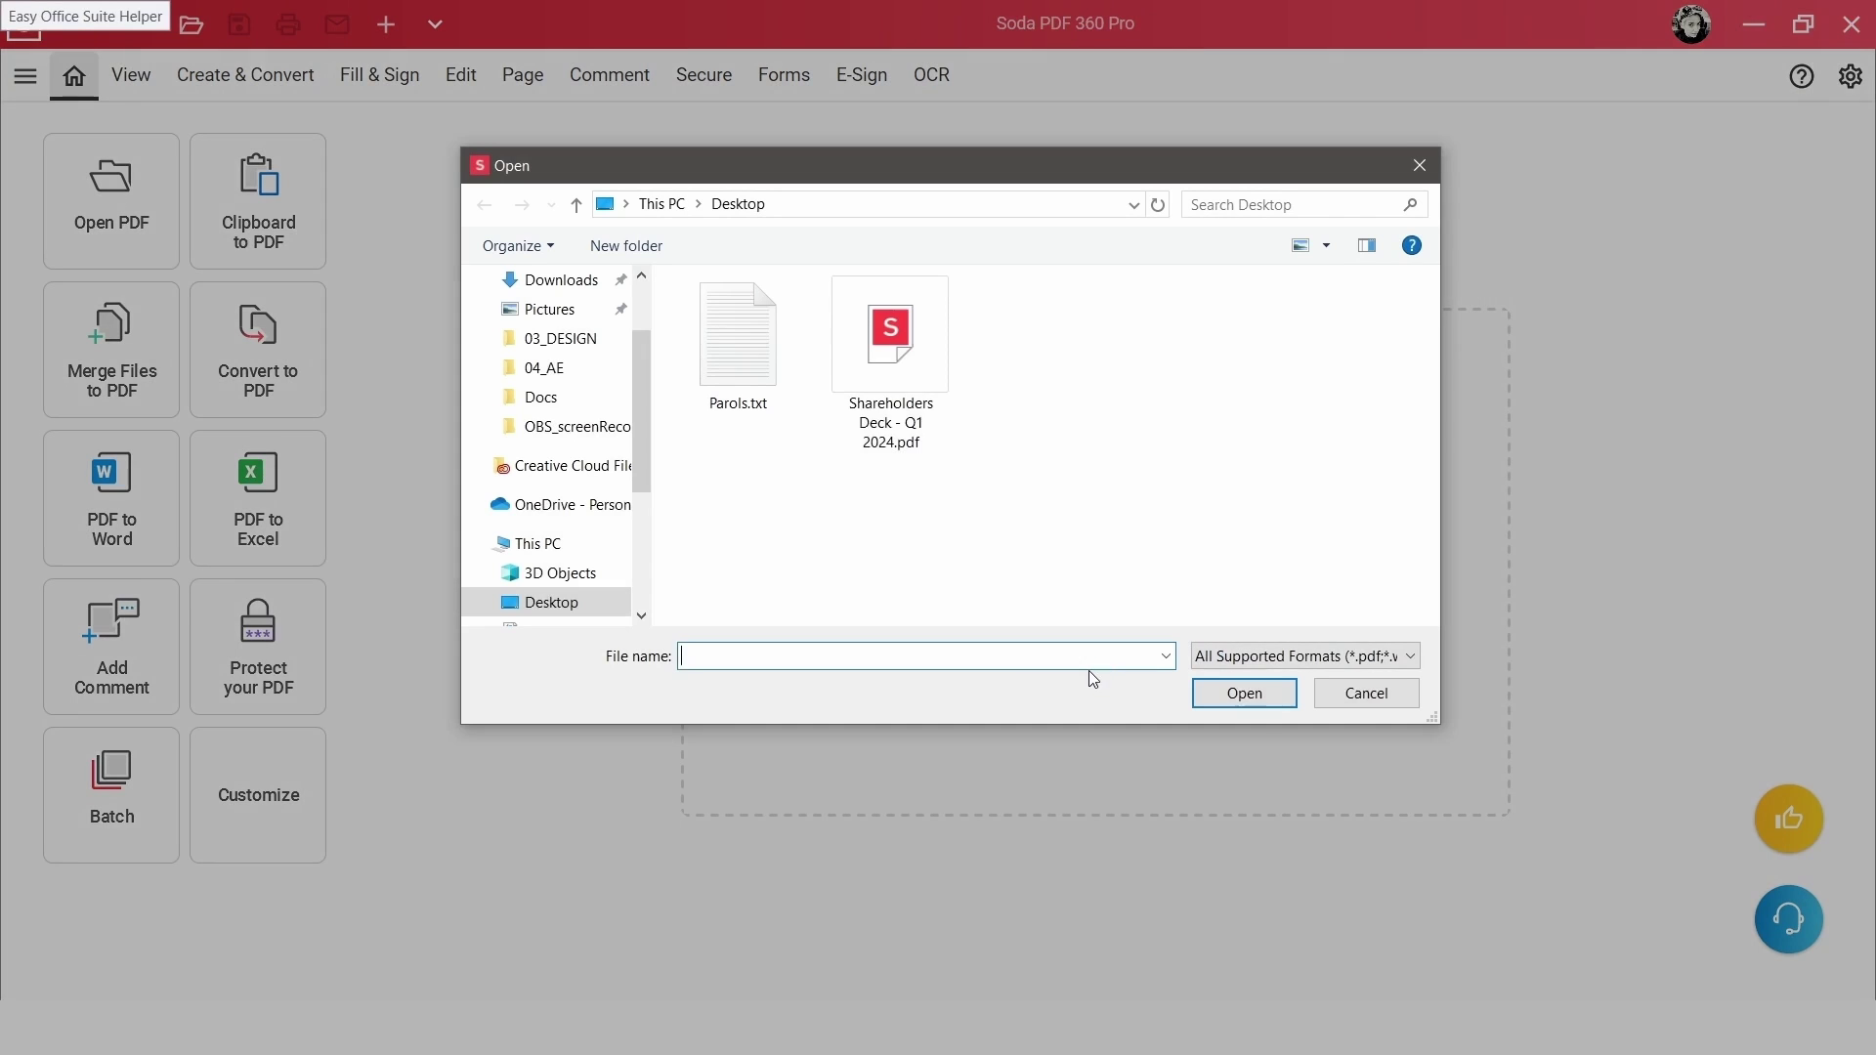
click(898, 379)
click(1244, 696)
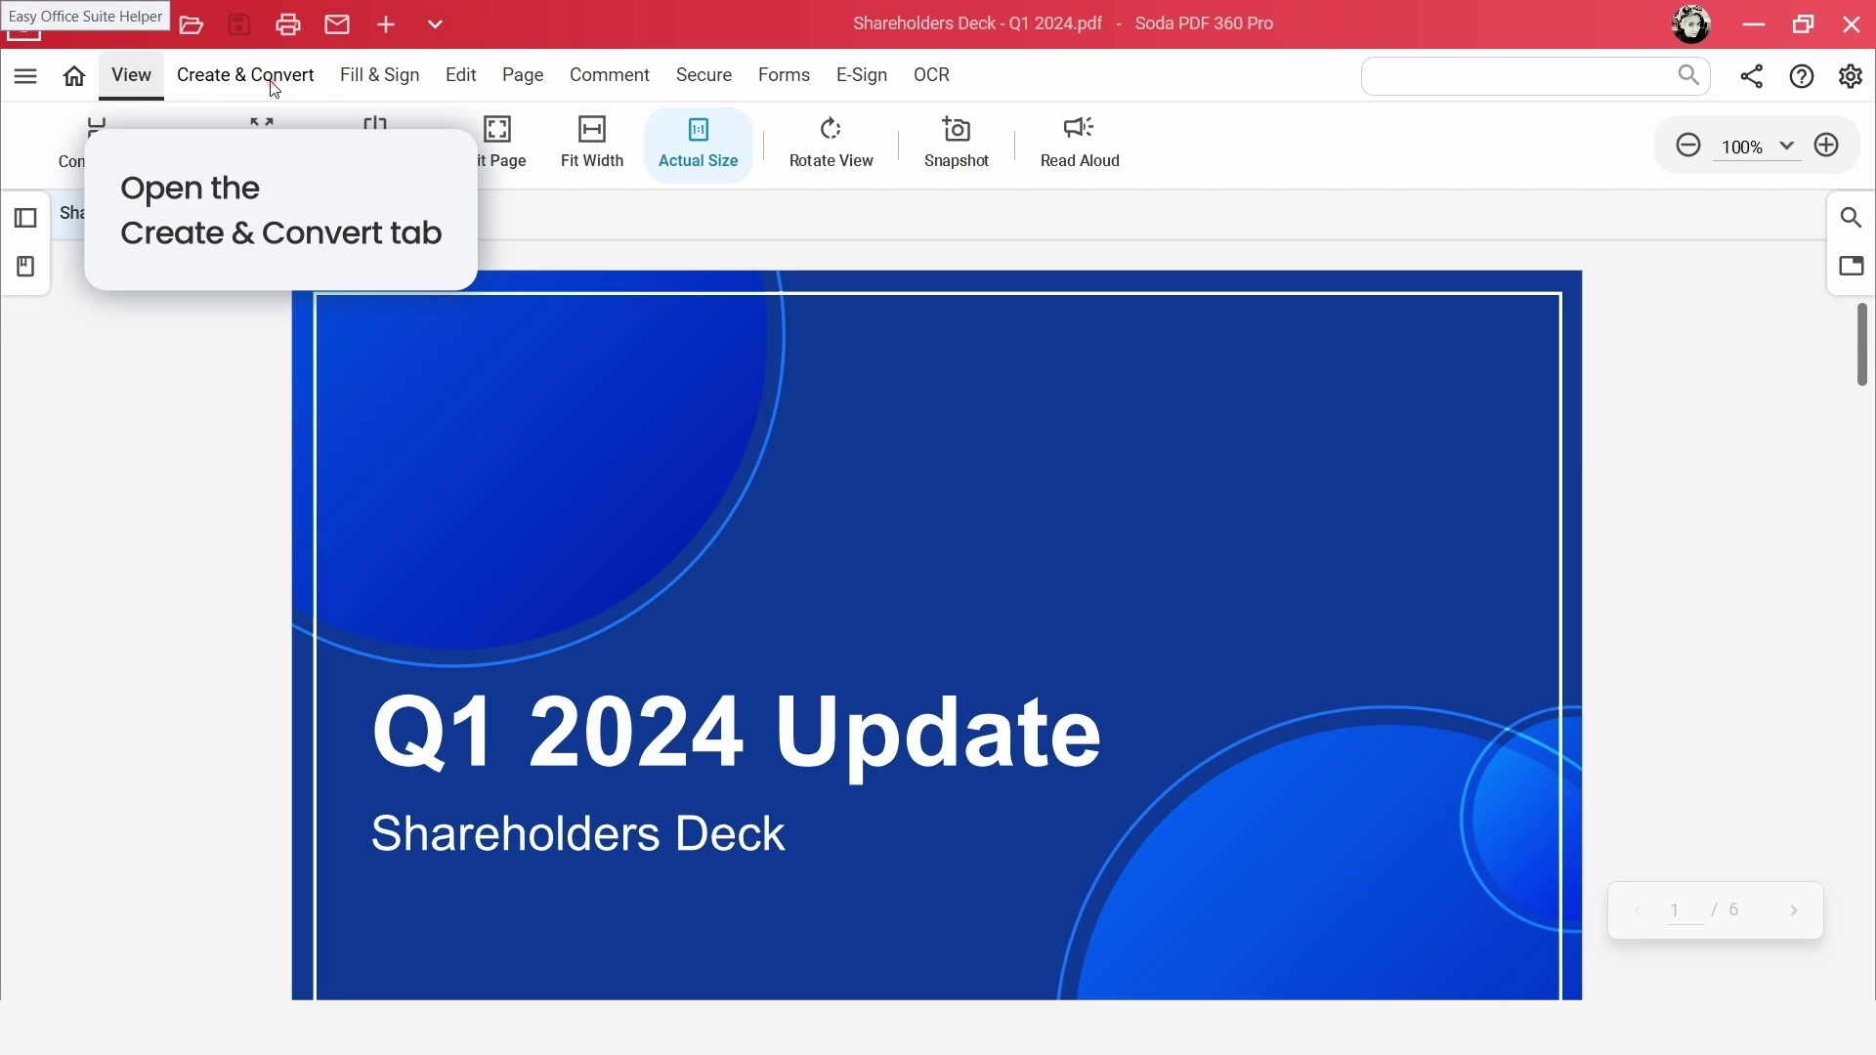
- From Create & Convert, start a PDF to Word conversion (all pages 1–6, input folder)
click(272, 88)
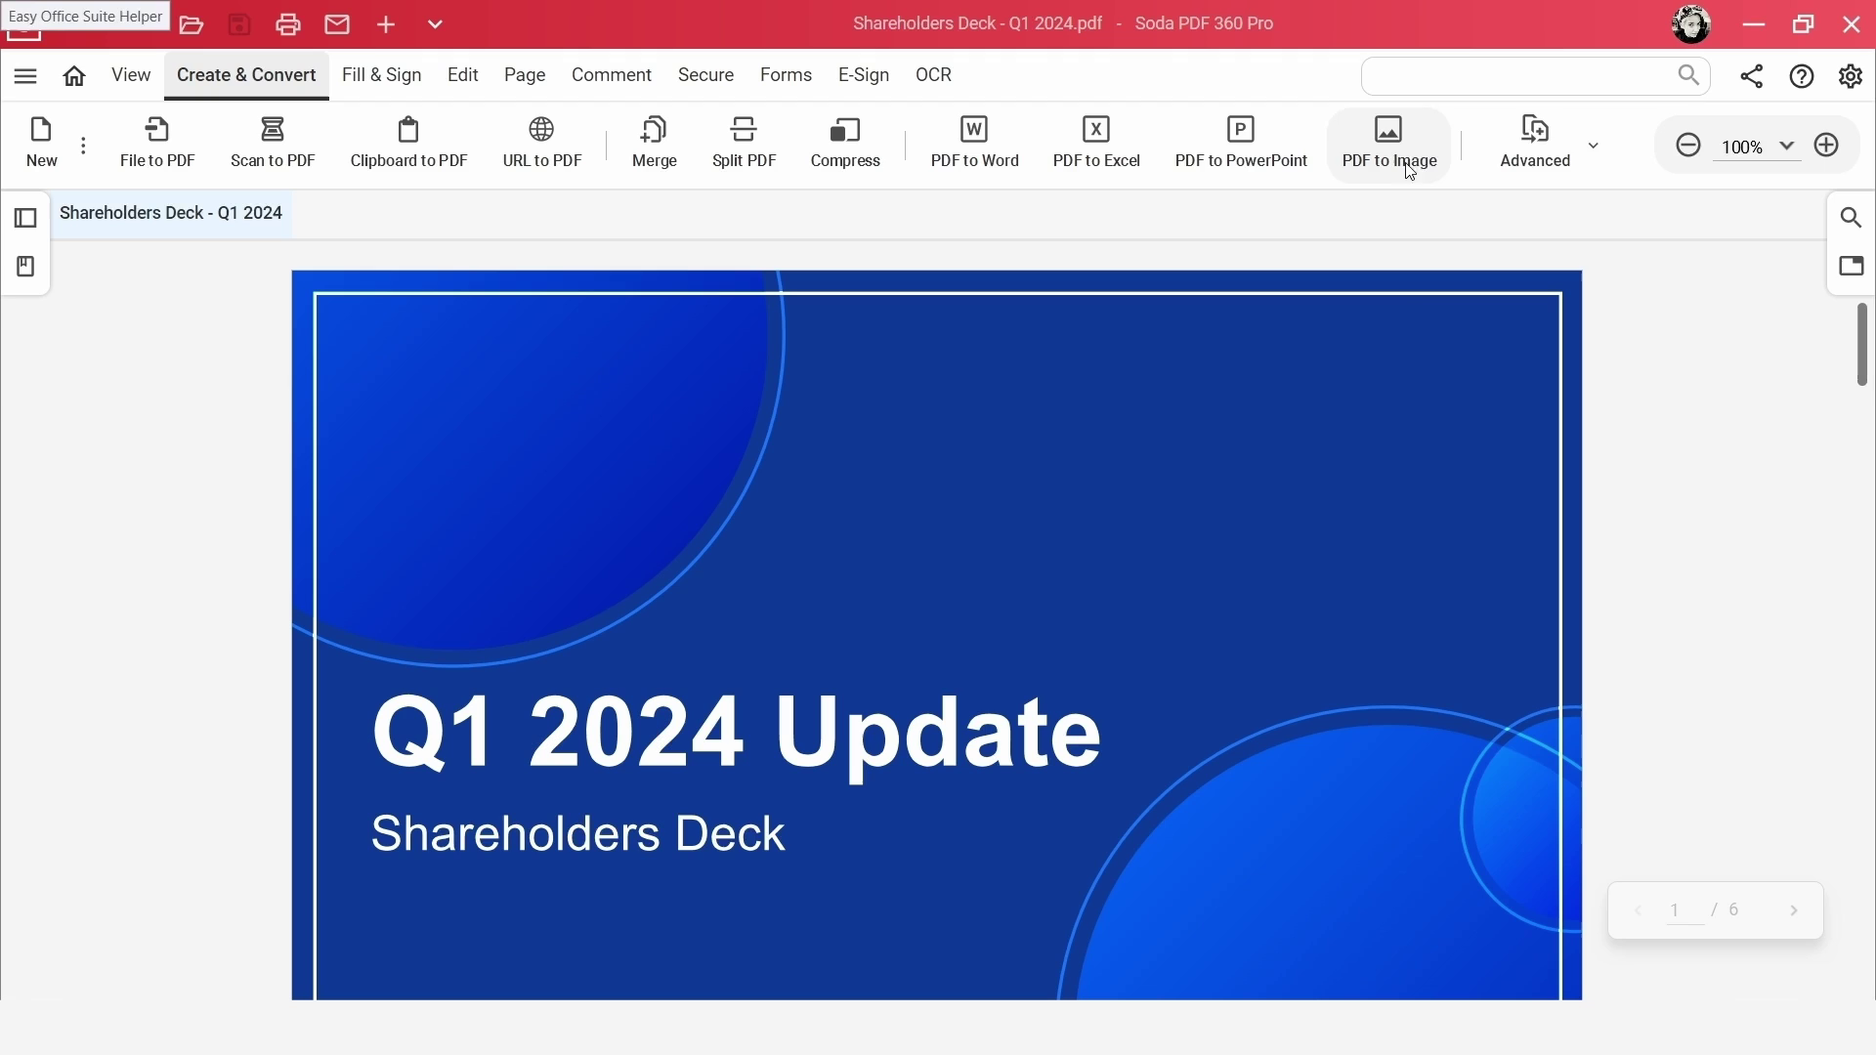
click(1585, 168)
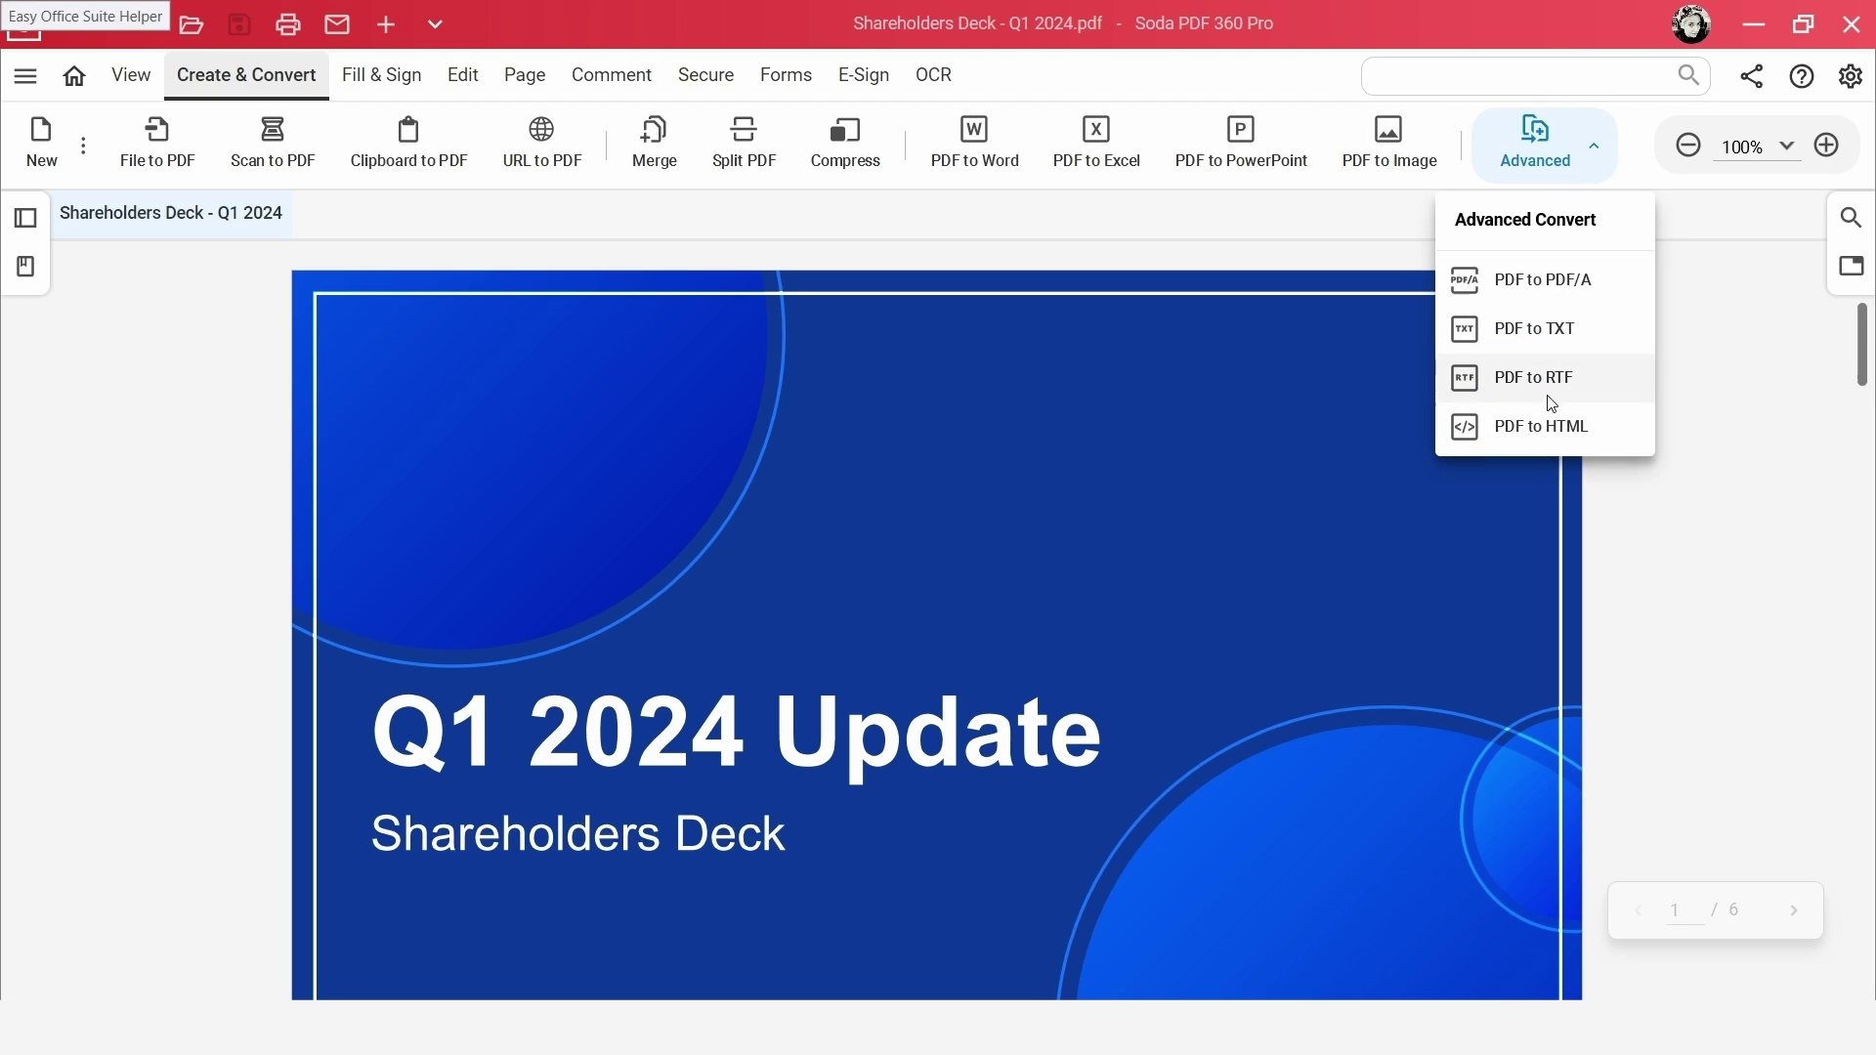
click(1592, 159)
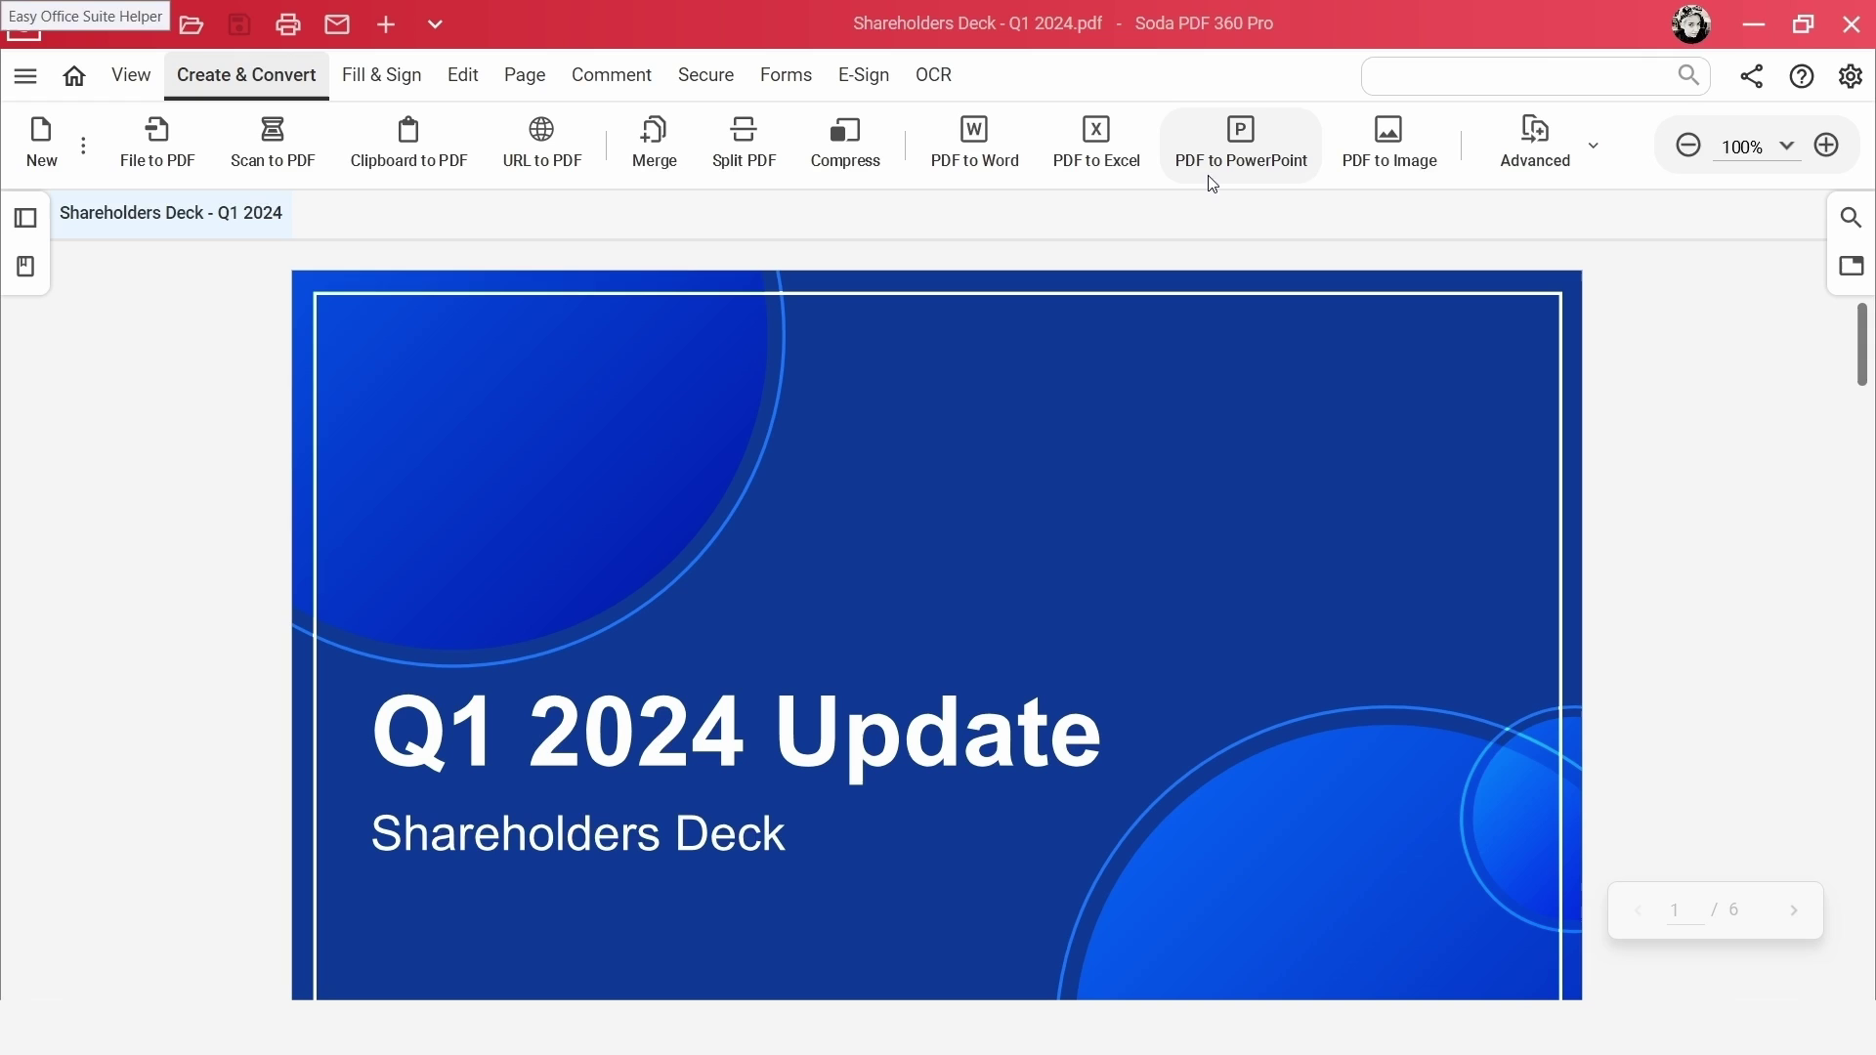
click(980, 141)
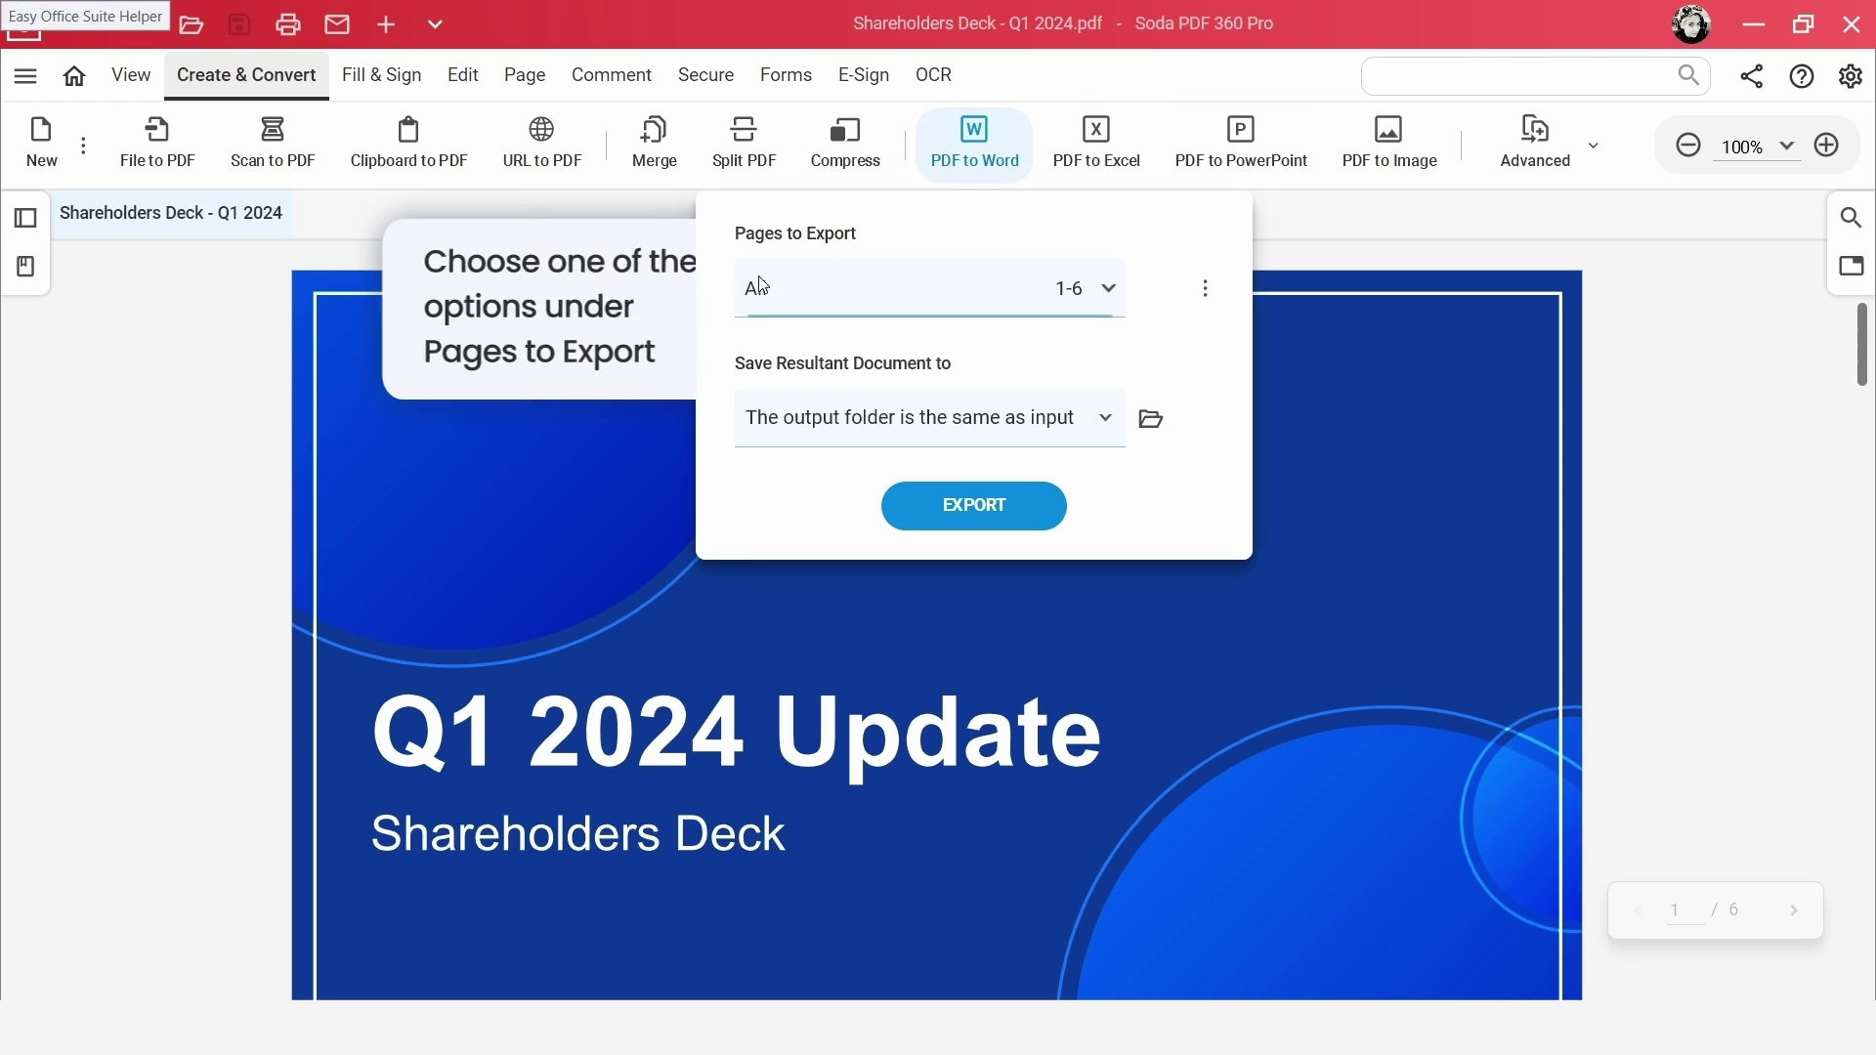
- Set Pages to Export to a custom Range of 2-5 instead of all pages
click(1049, 300)
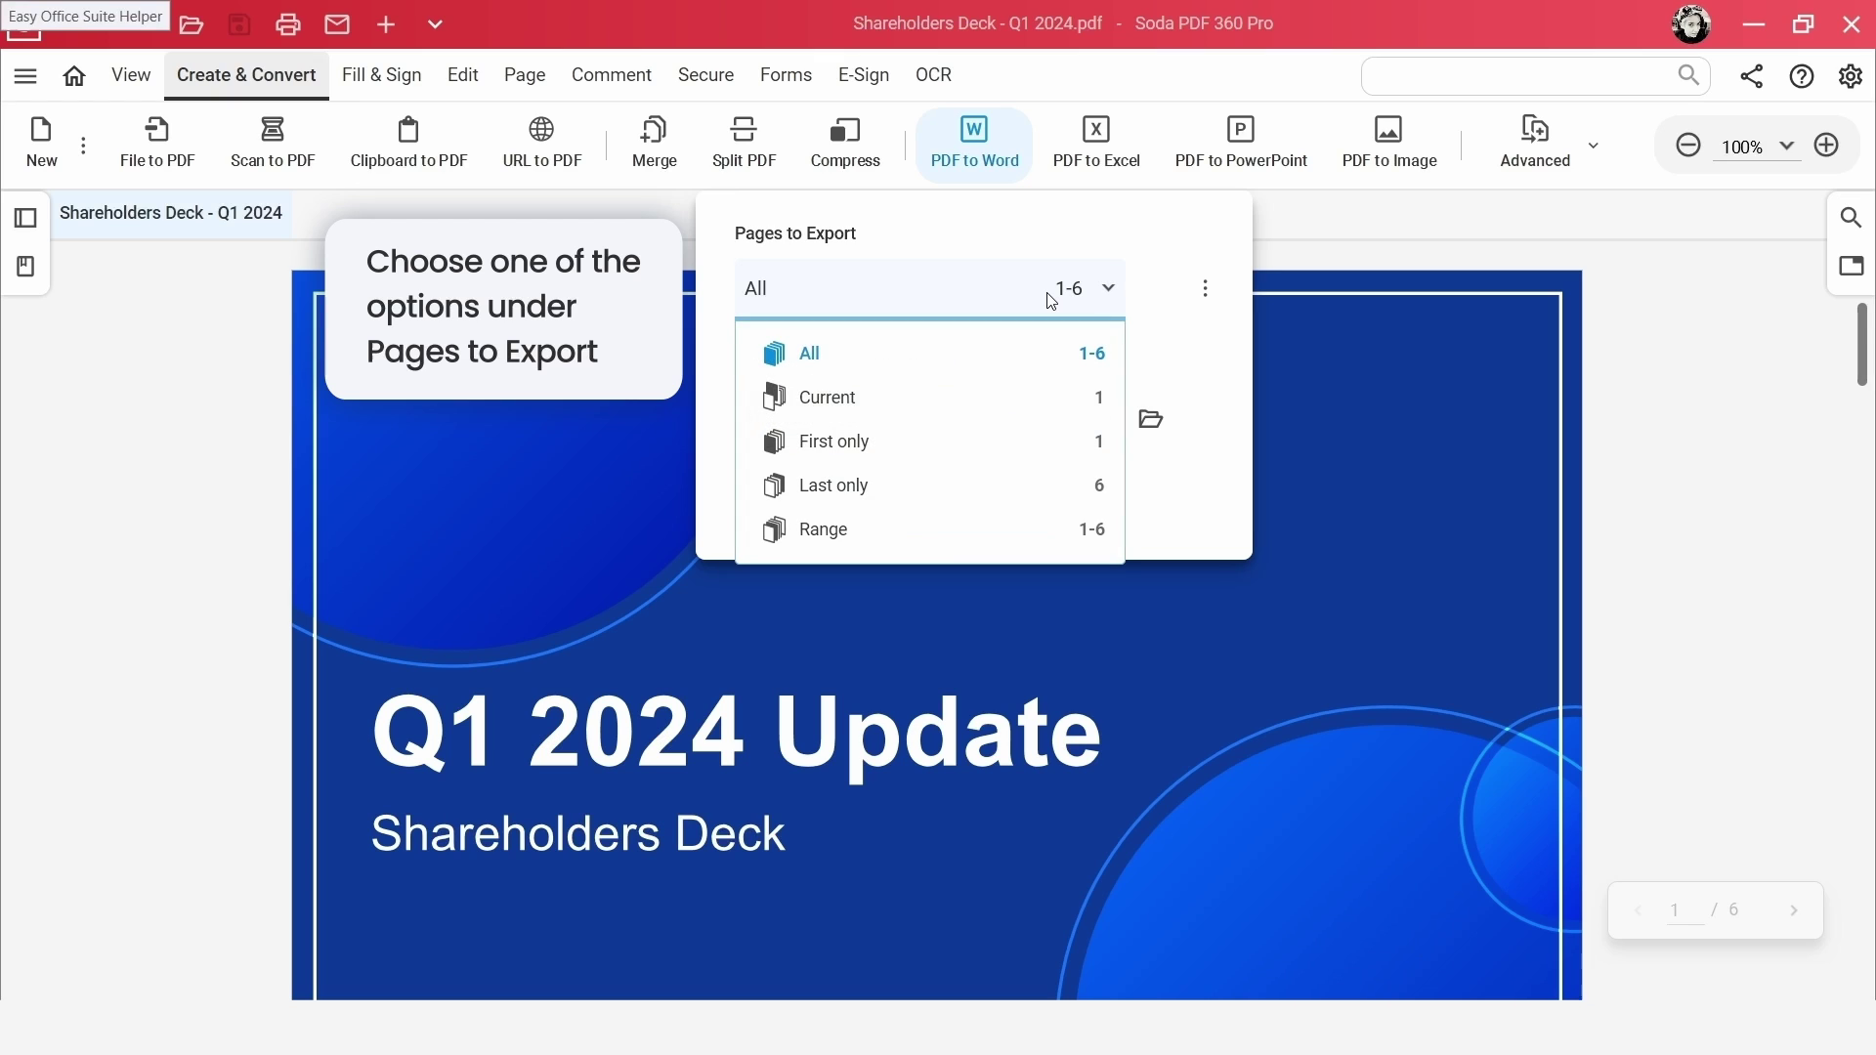
click(873, 406)
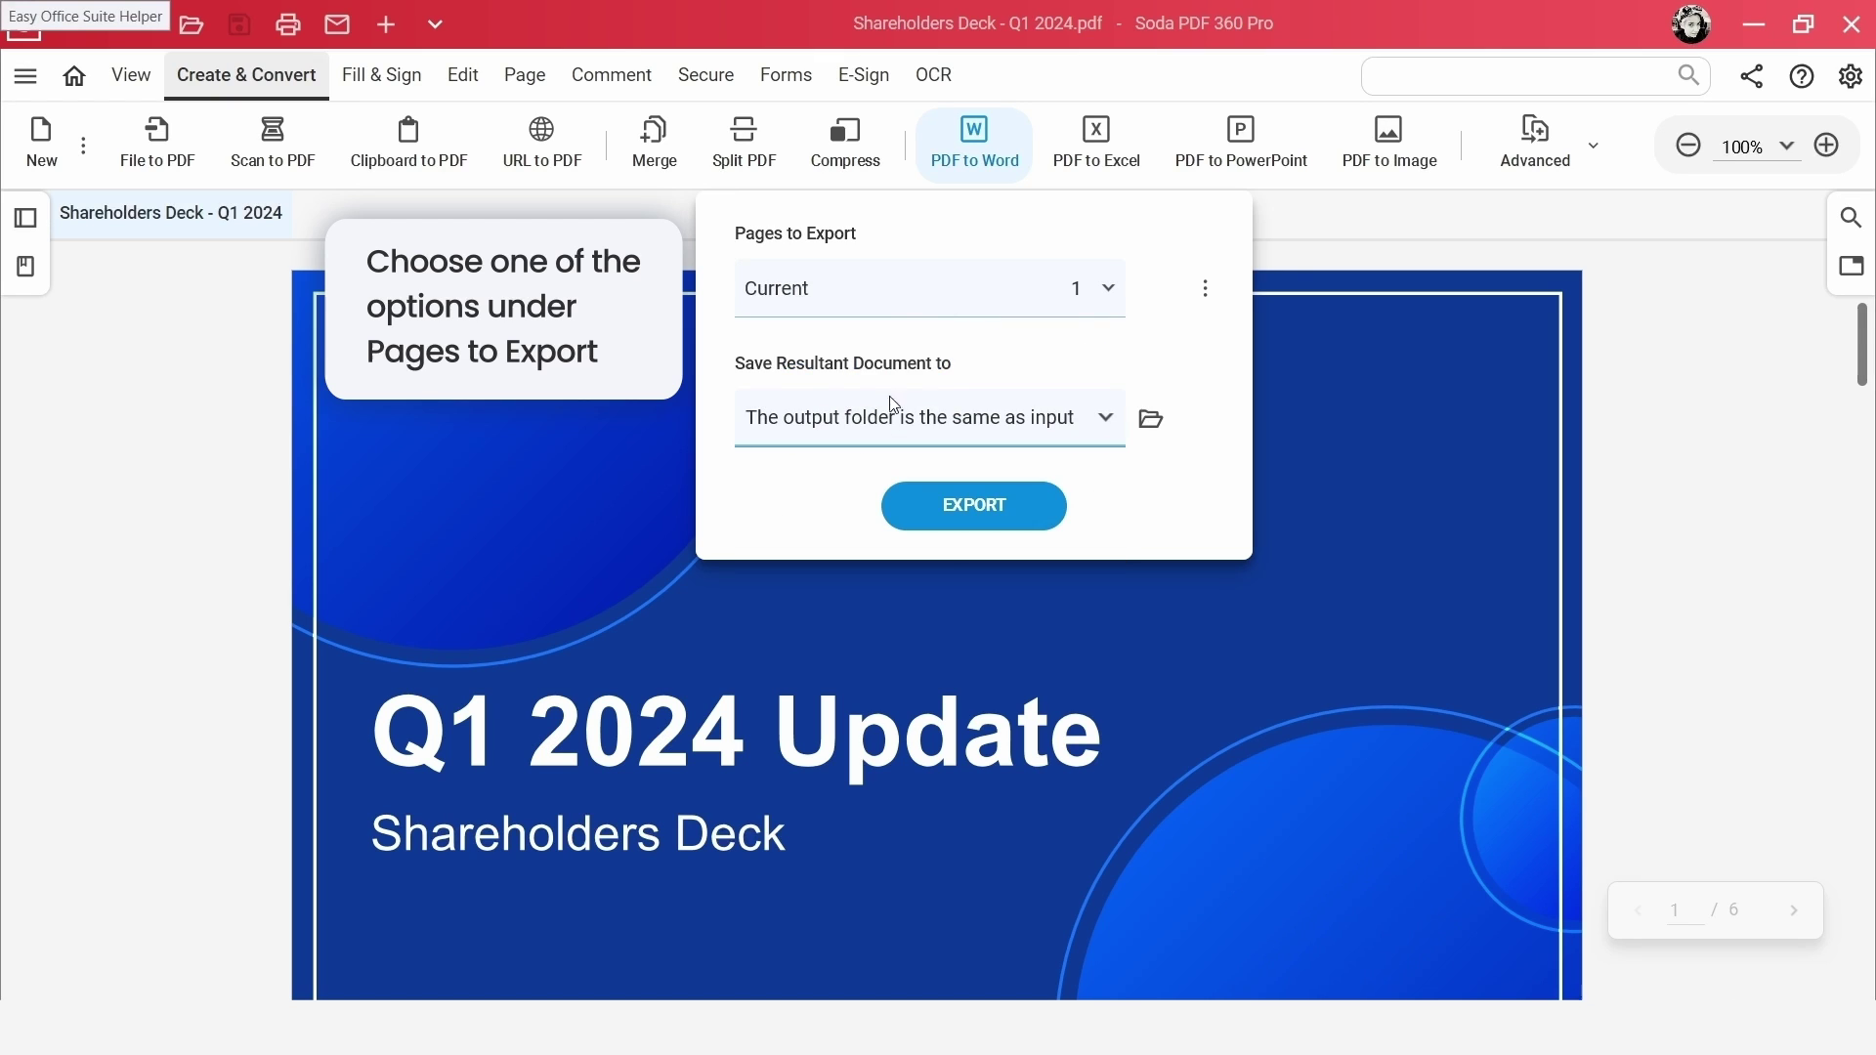
click(933, 301)
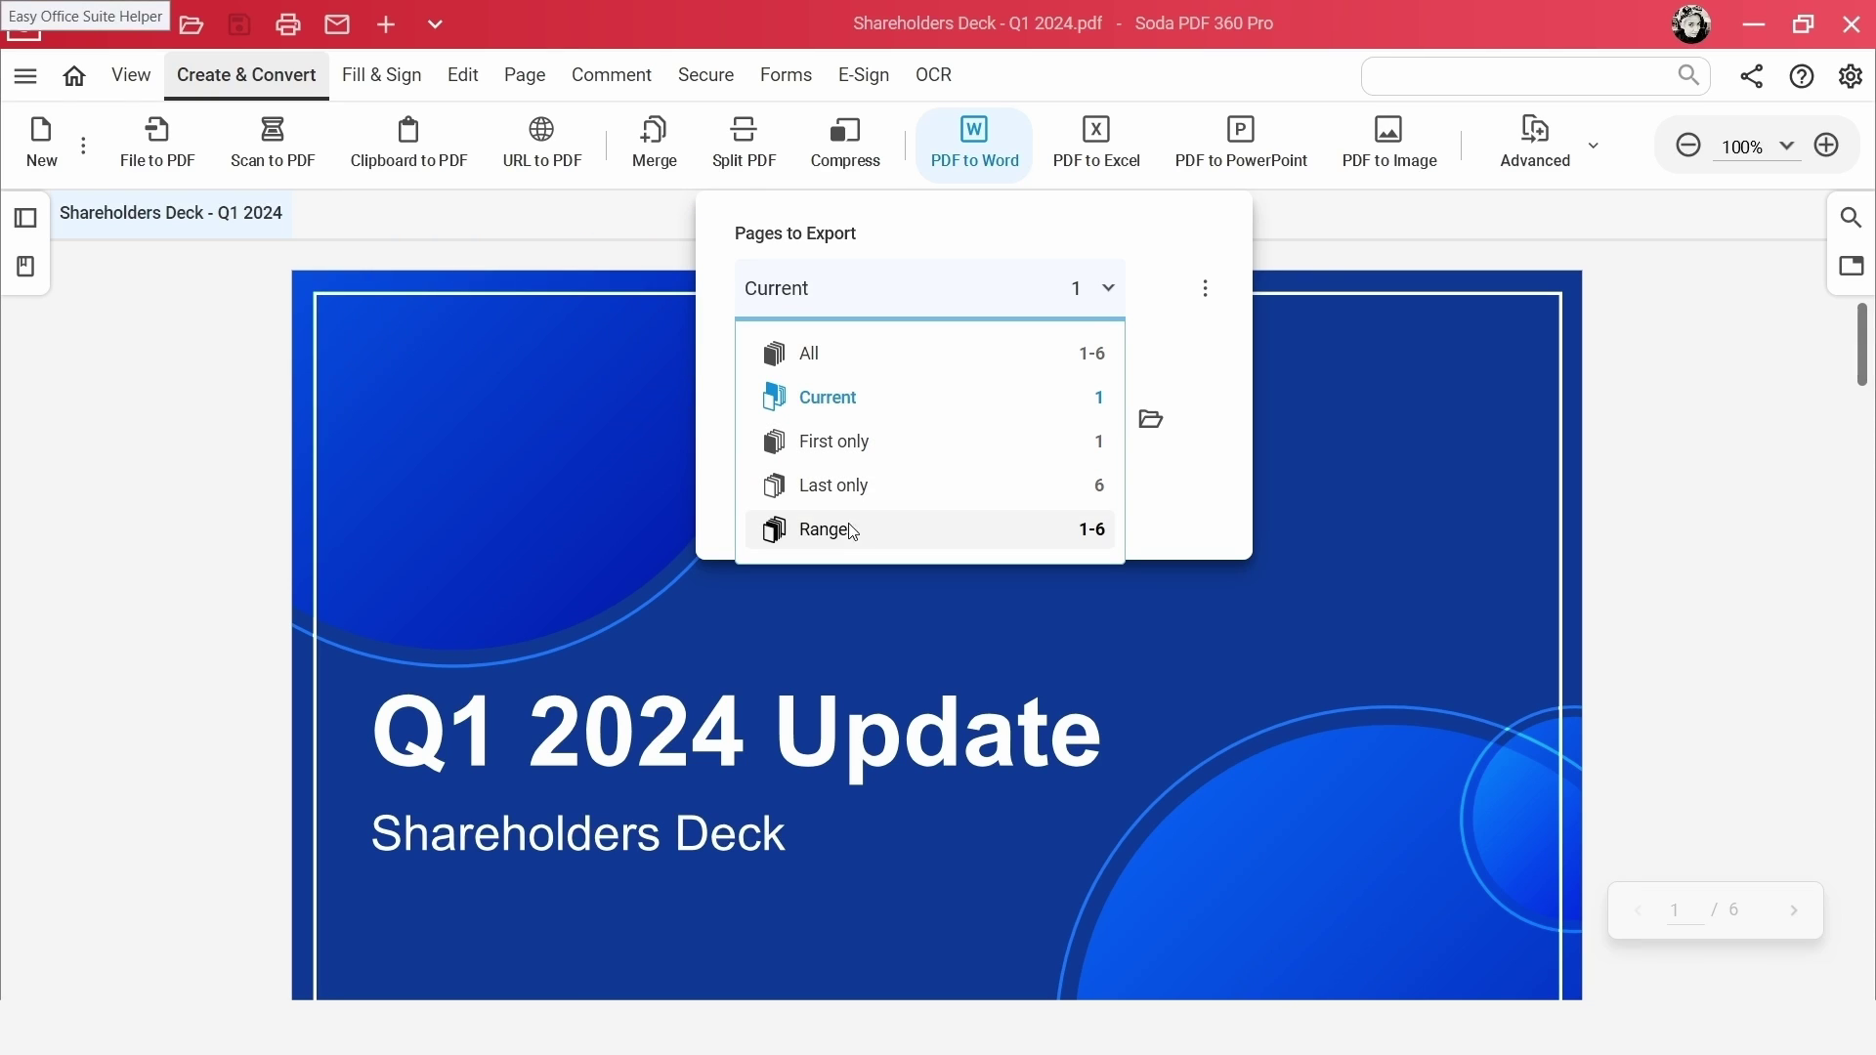
click(948, 530)
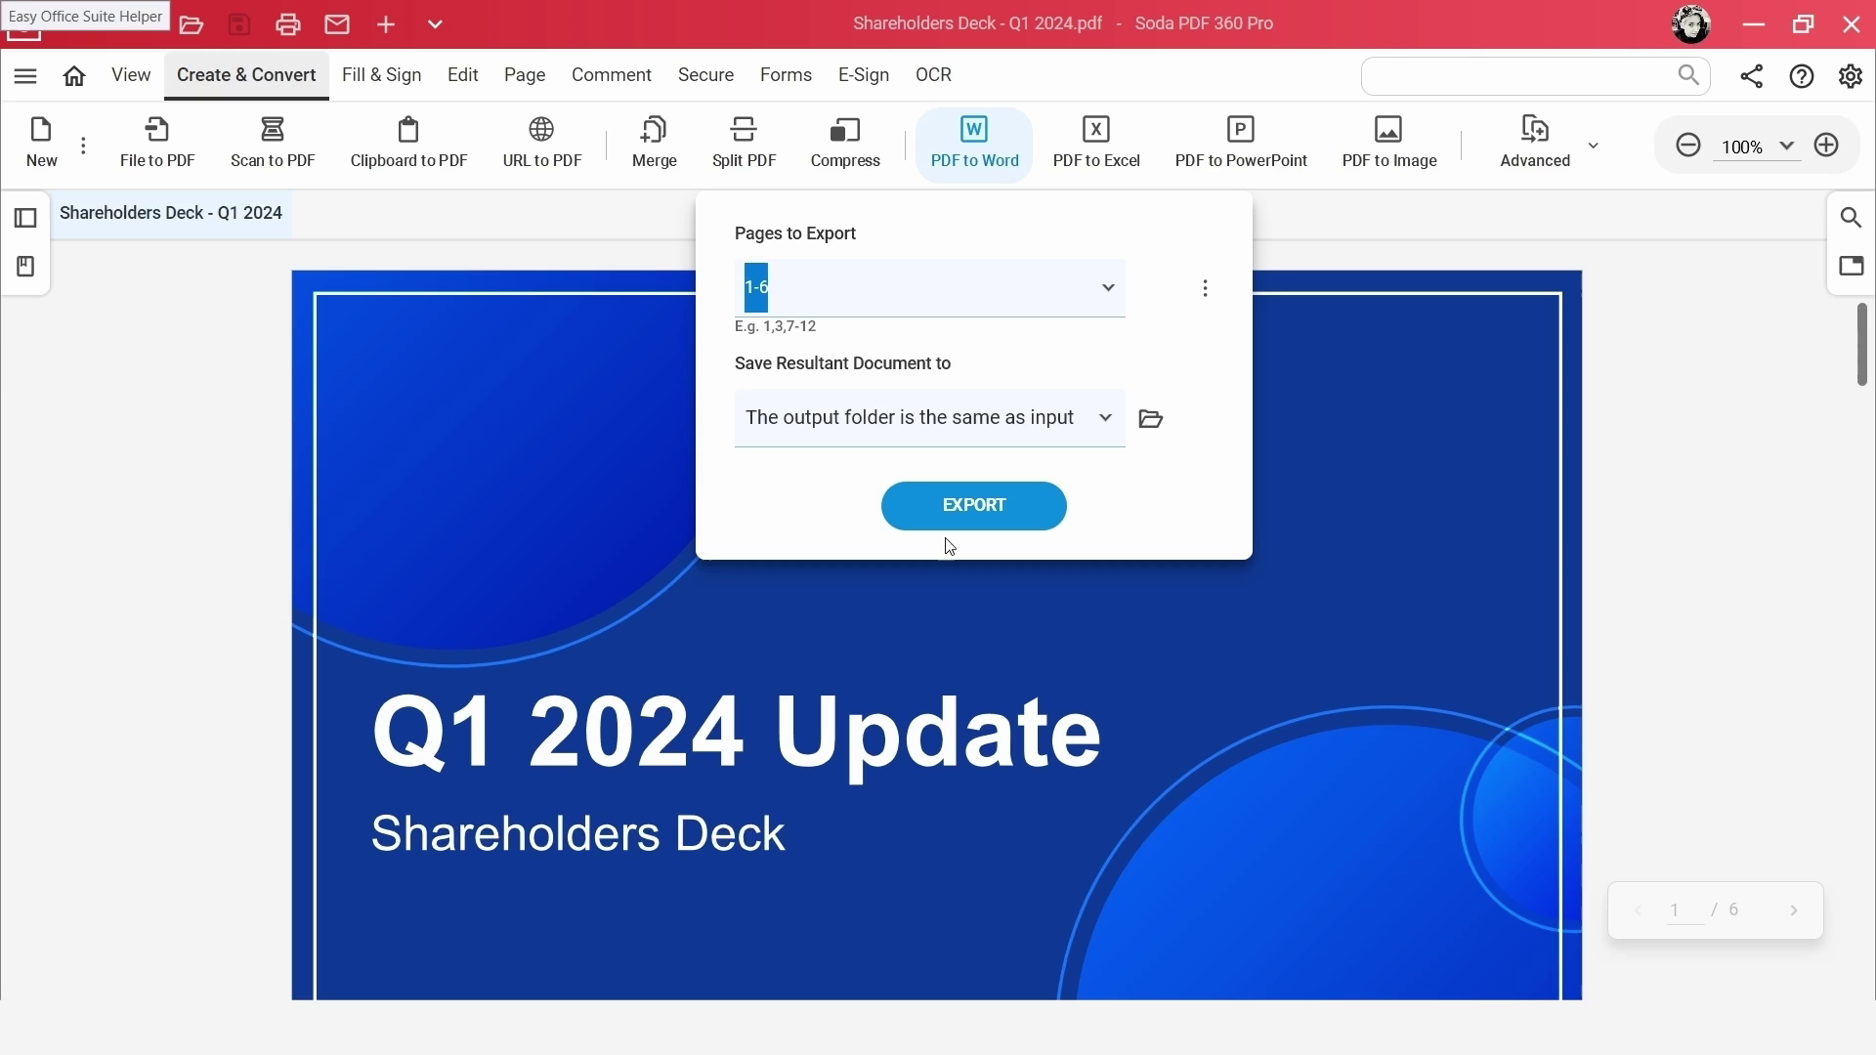
text(2-5)
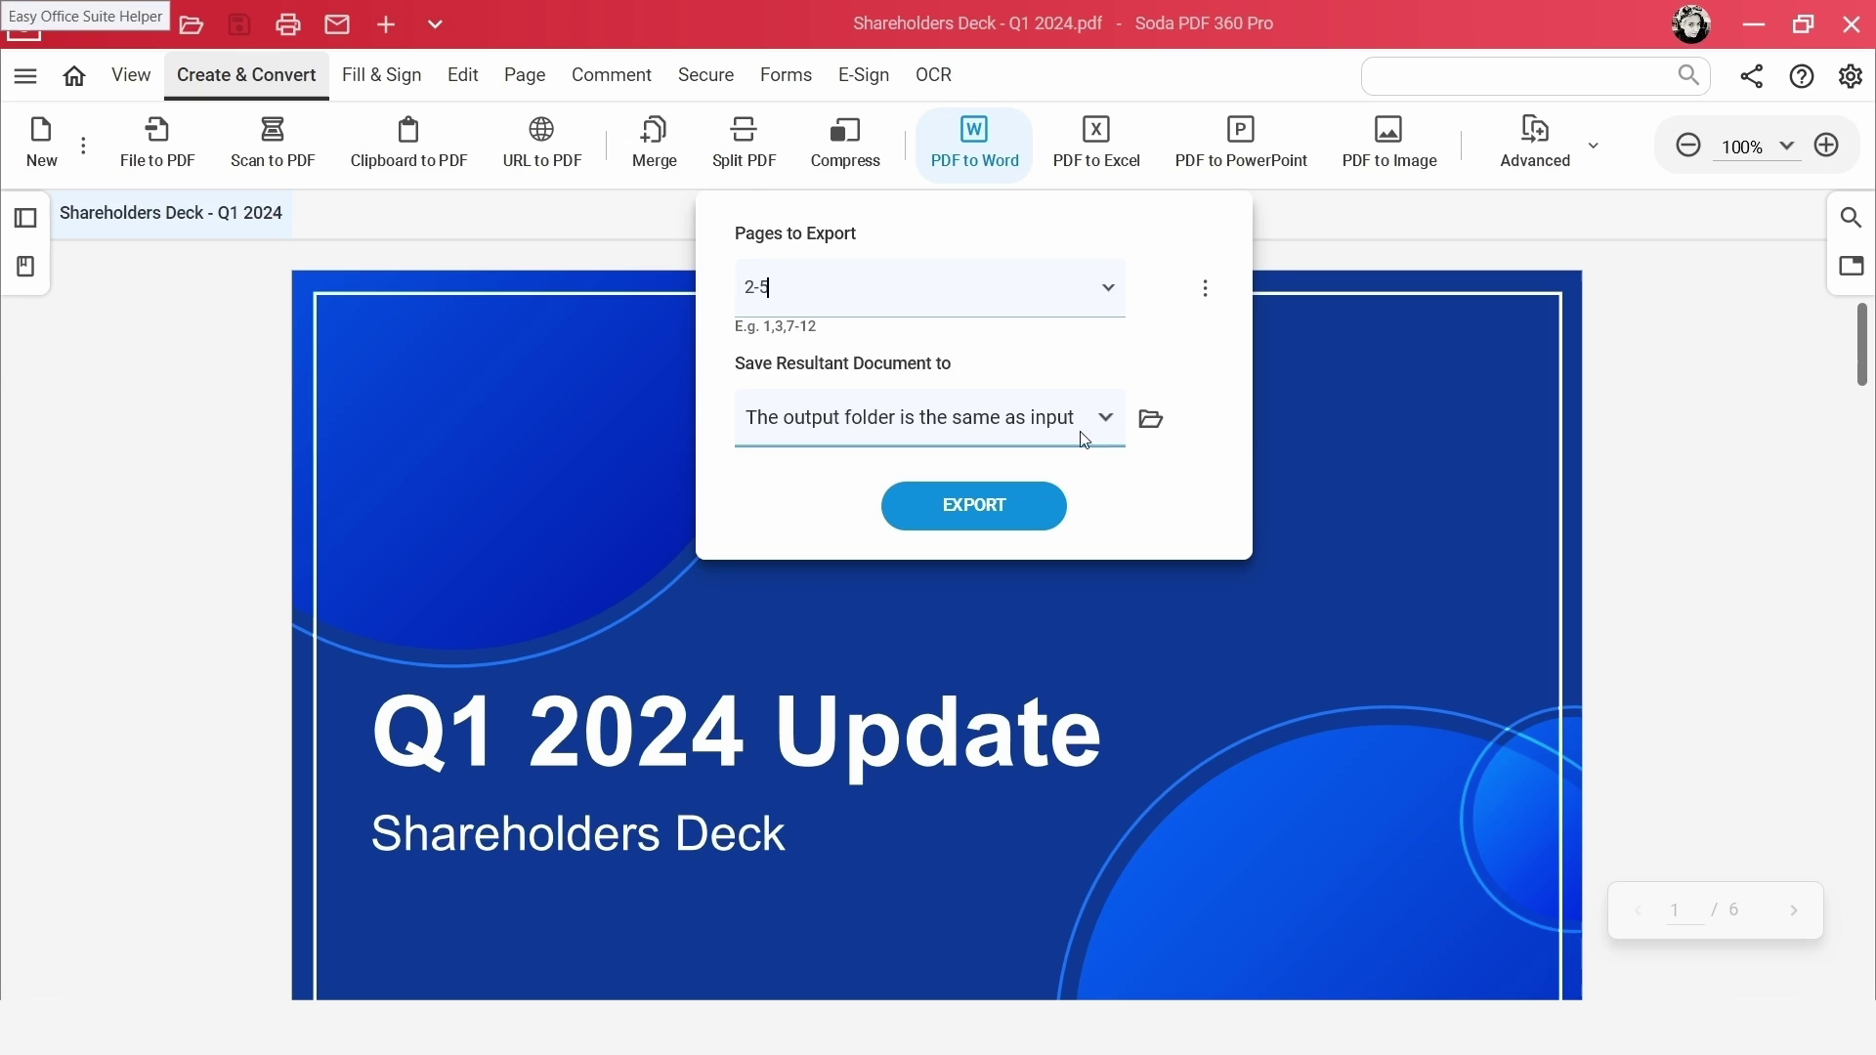
- Export pages 2–5 as a Word file saved to the Desktop
click(1151, 418)
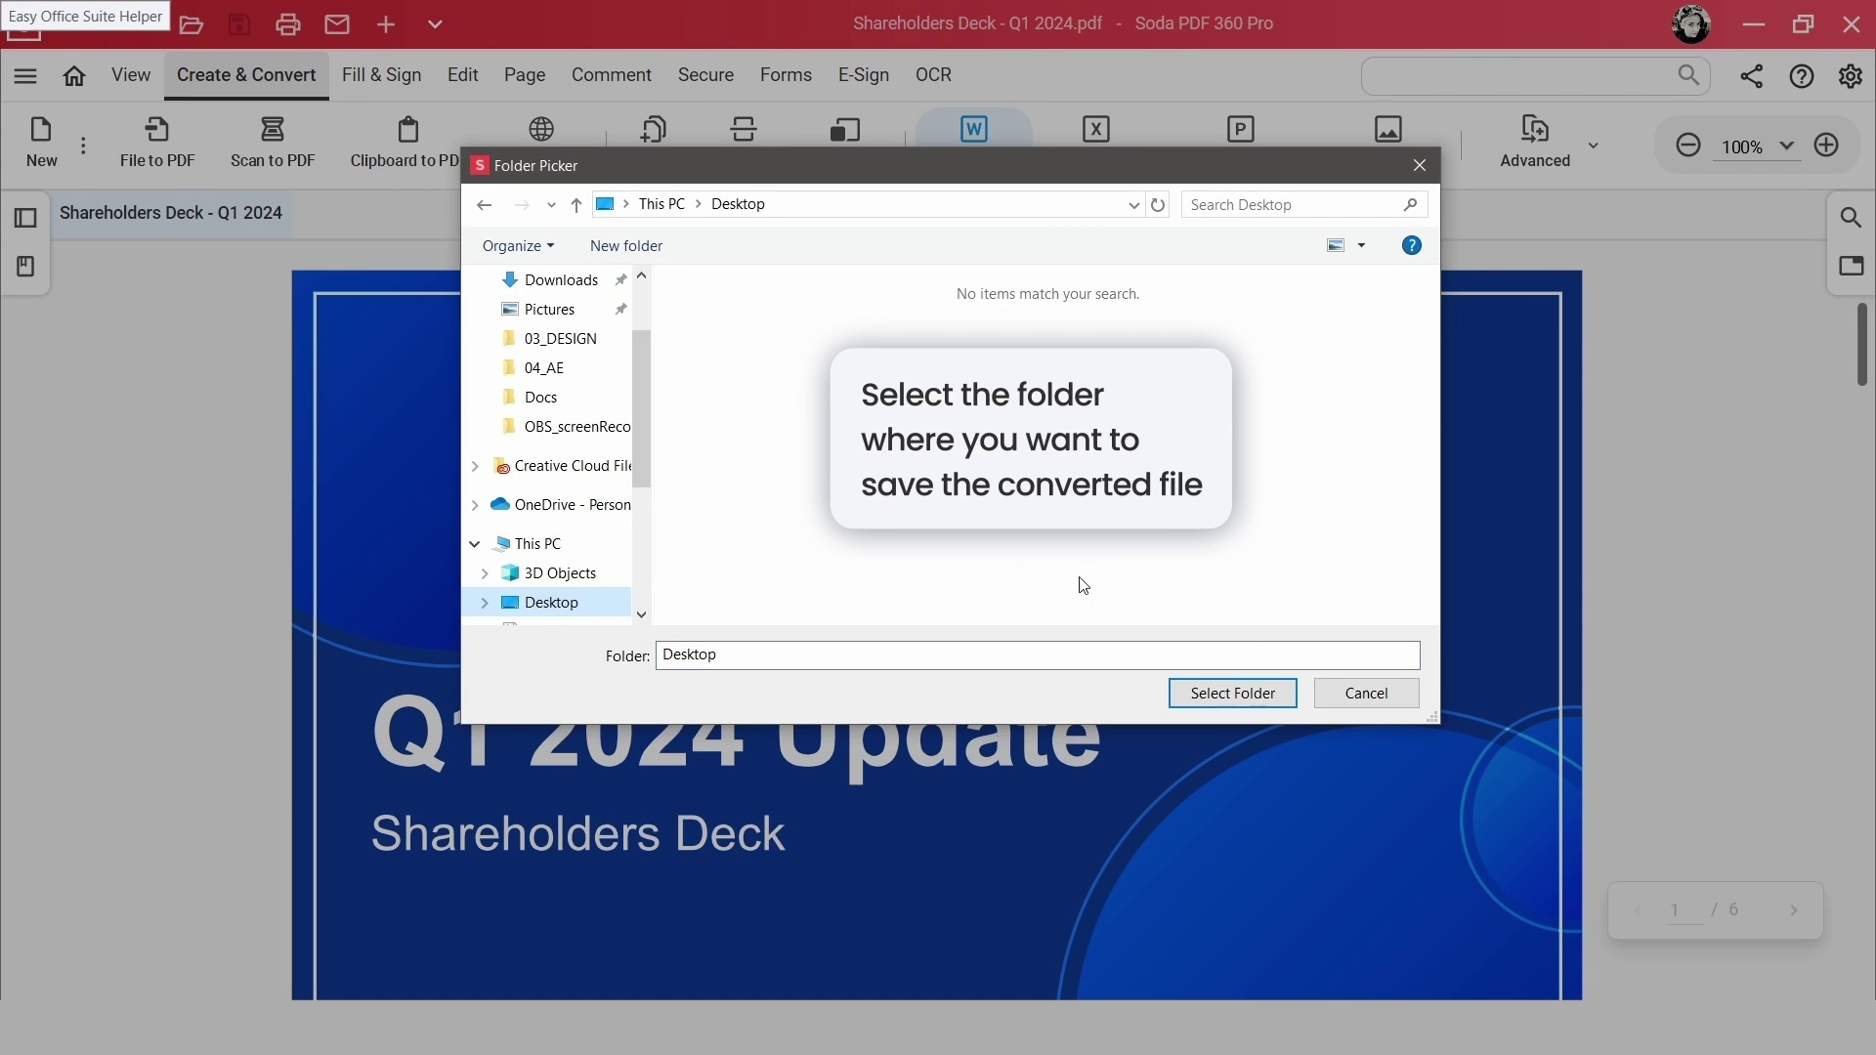
click(1256, 698)
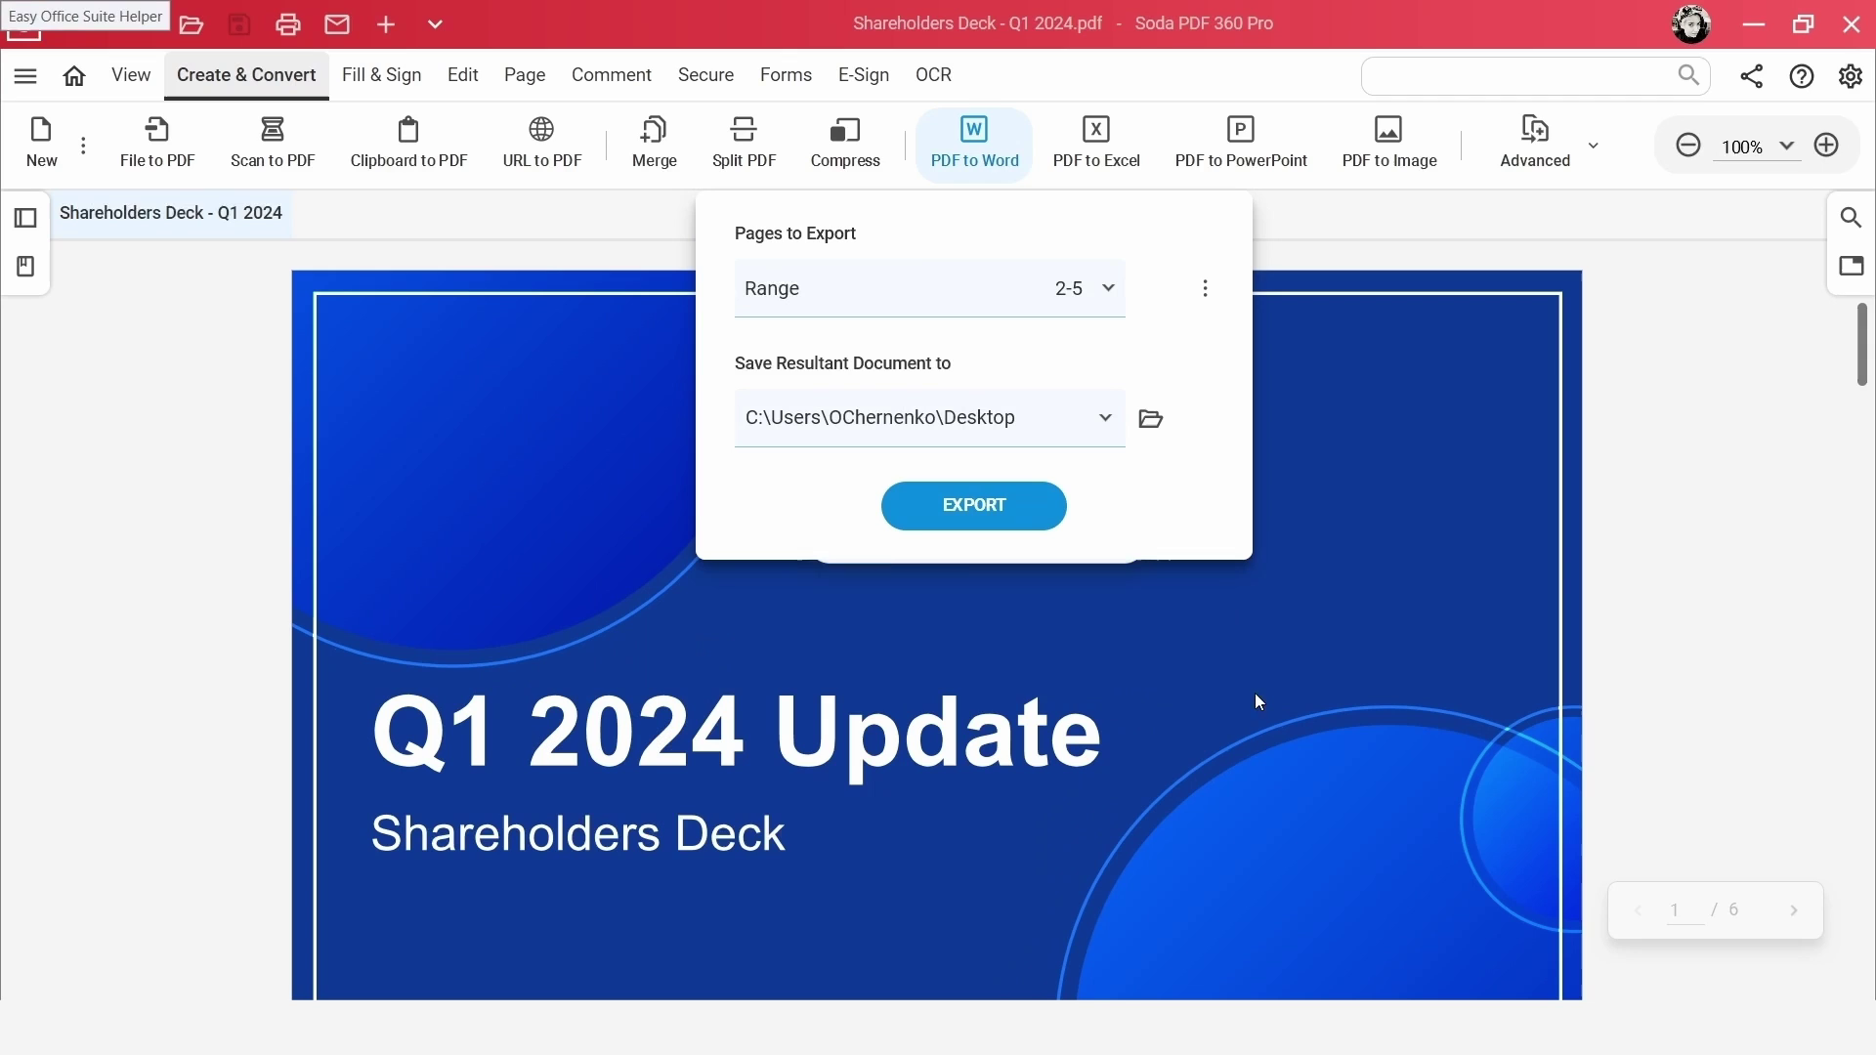
click(973, 508)
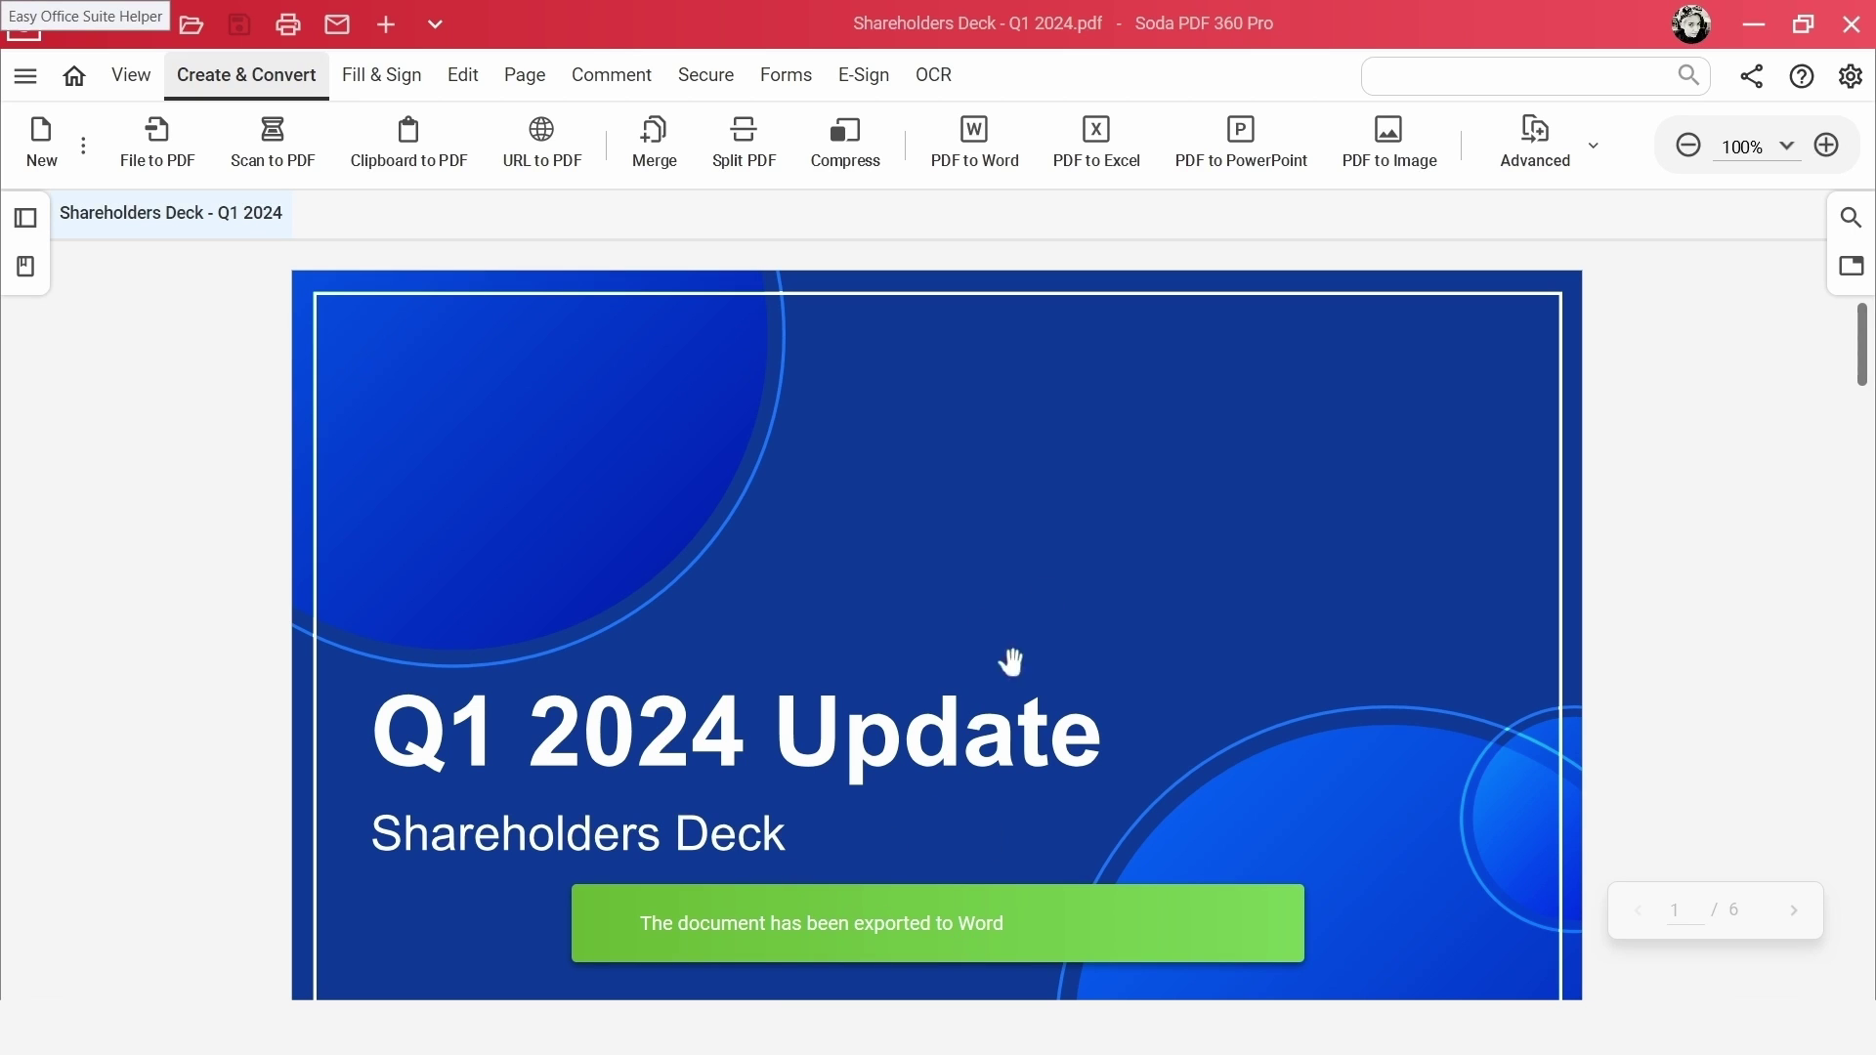
- Export the whole deck to PowerPoint on the Desktop
click(1247, 172)
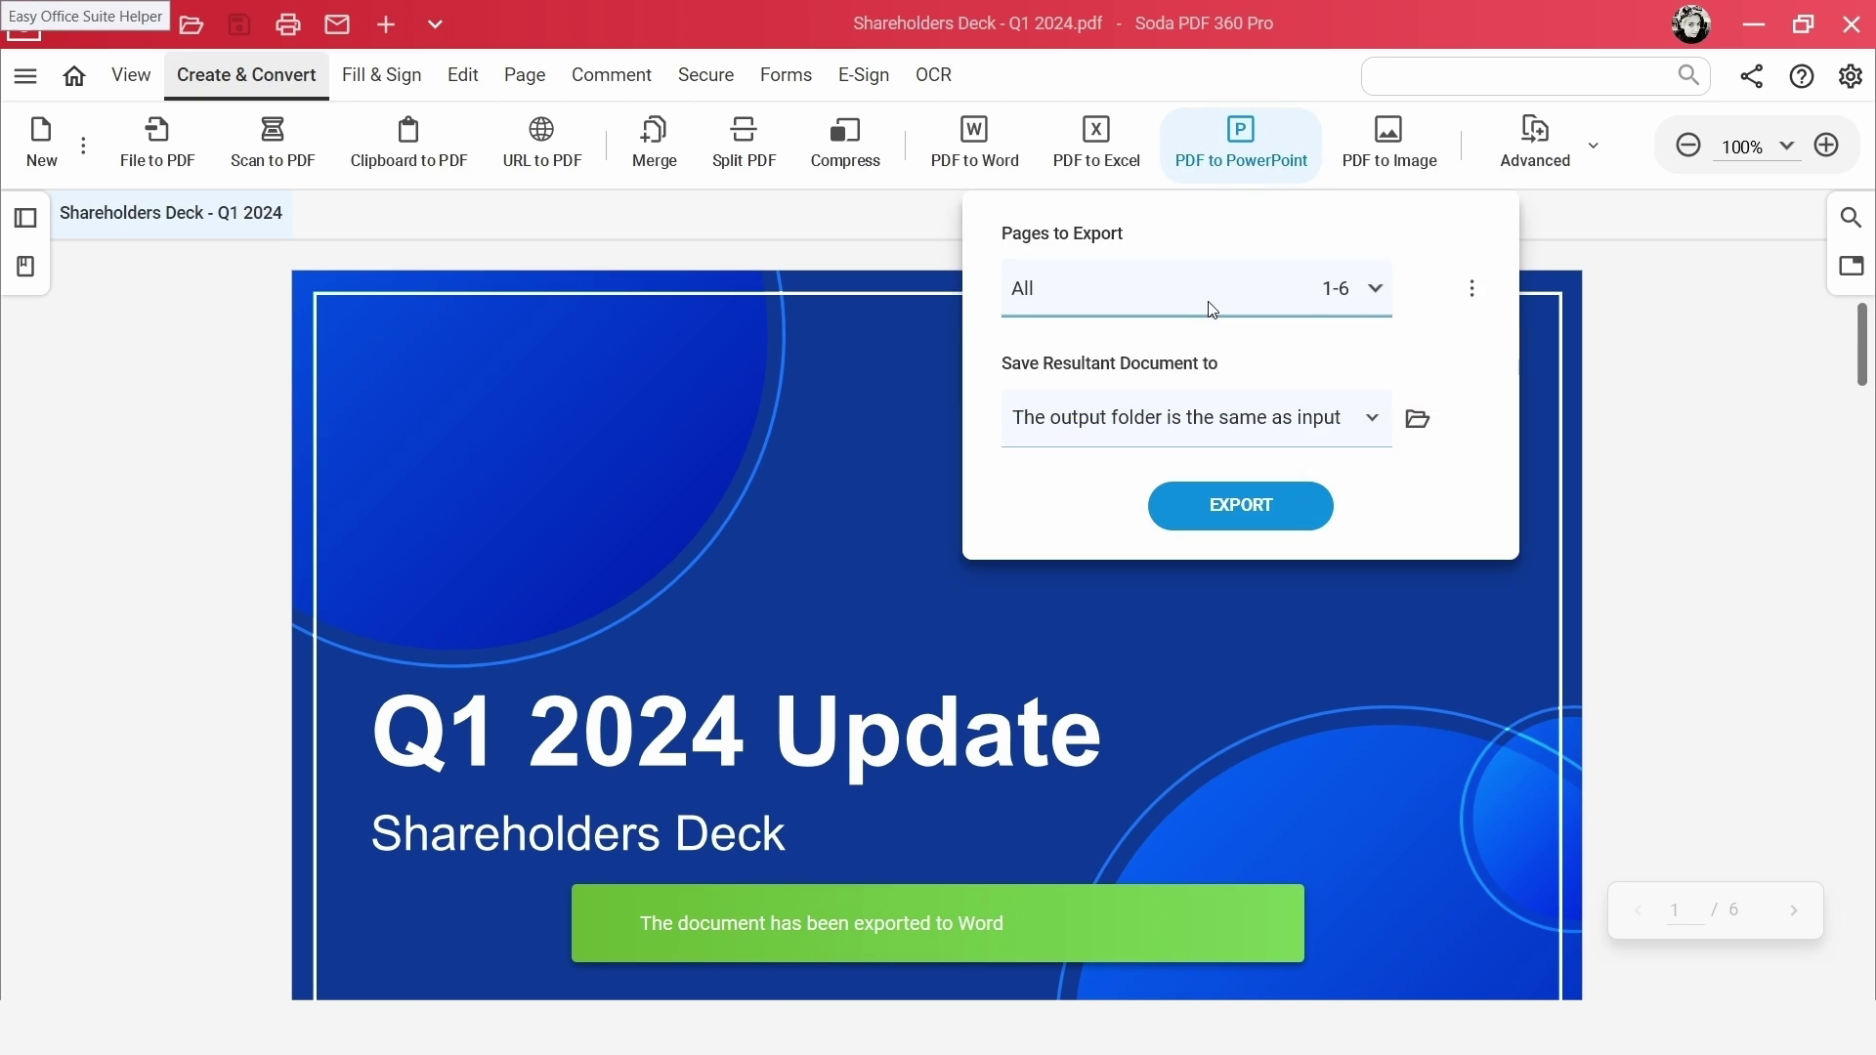
click(1215, 508)
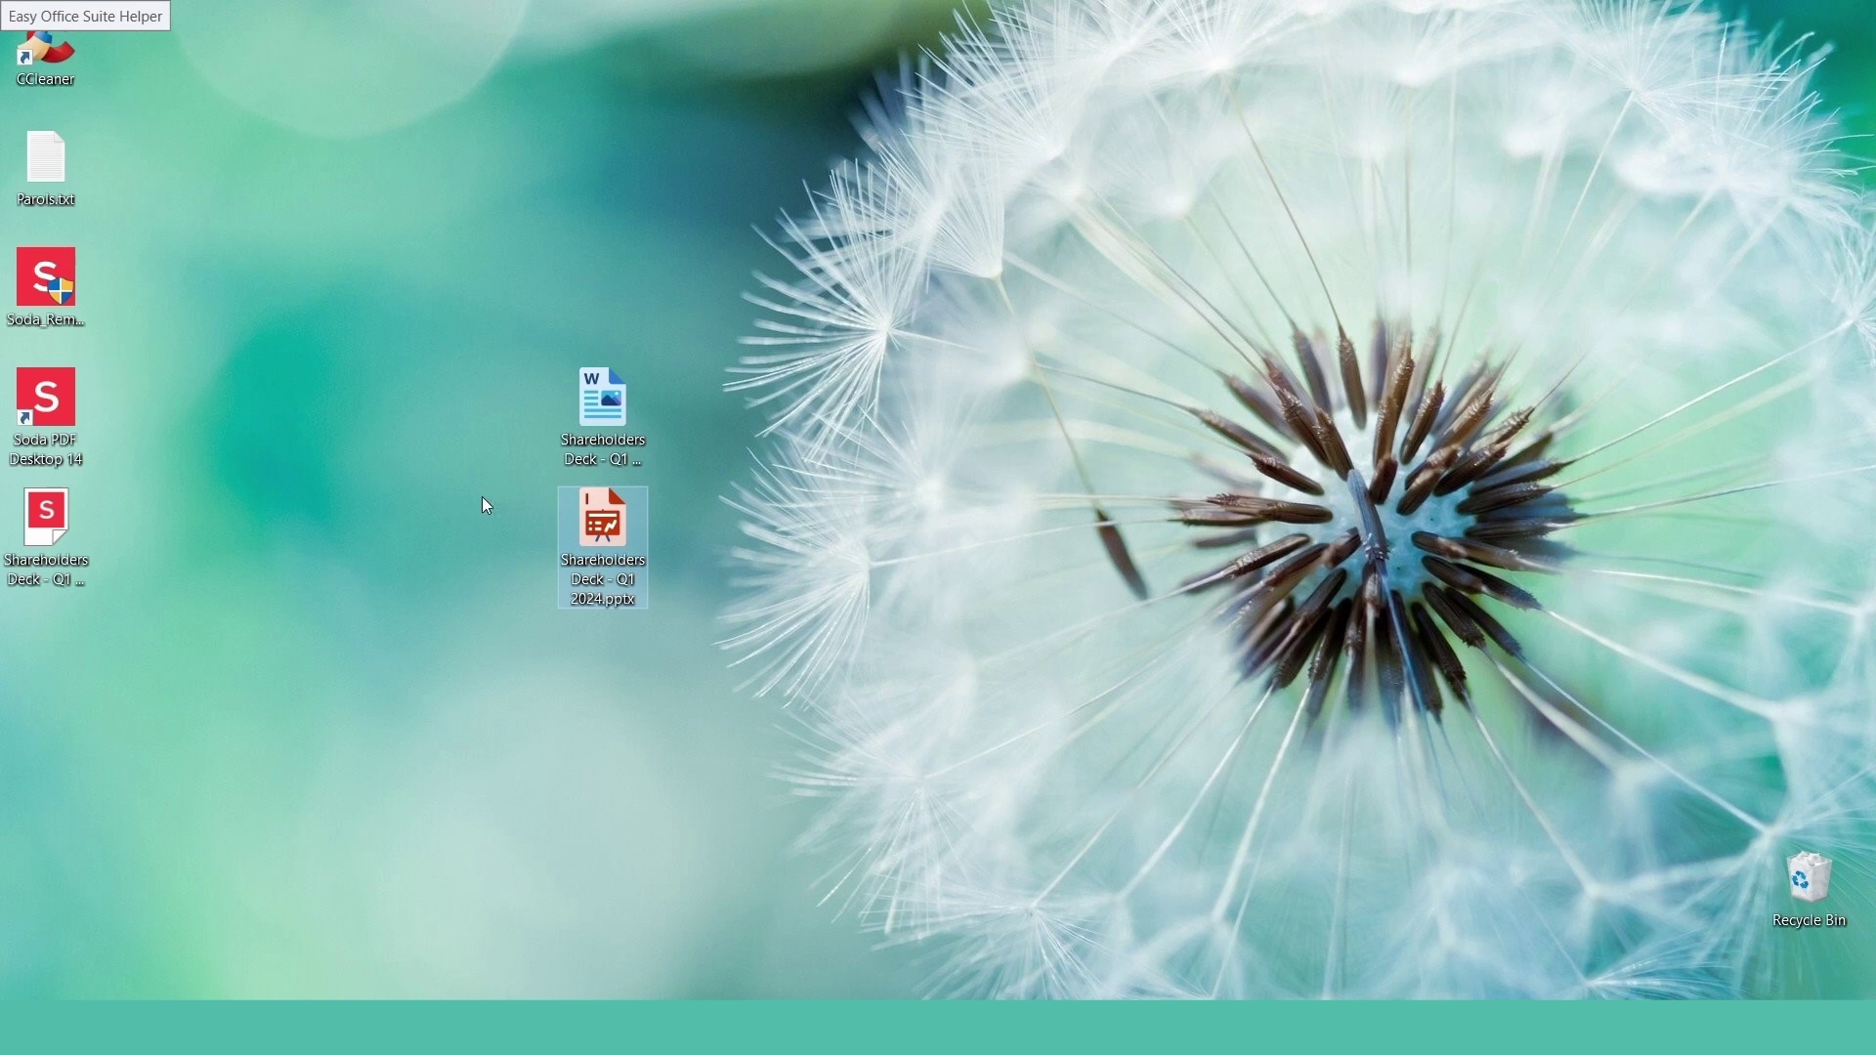
- Open the exported .pptx in EasyOffice Impress and review slides 2–6 (Key Highlights, Financial Summary, Product & Platform)
double_click(603, 520)
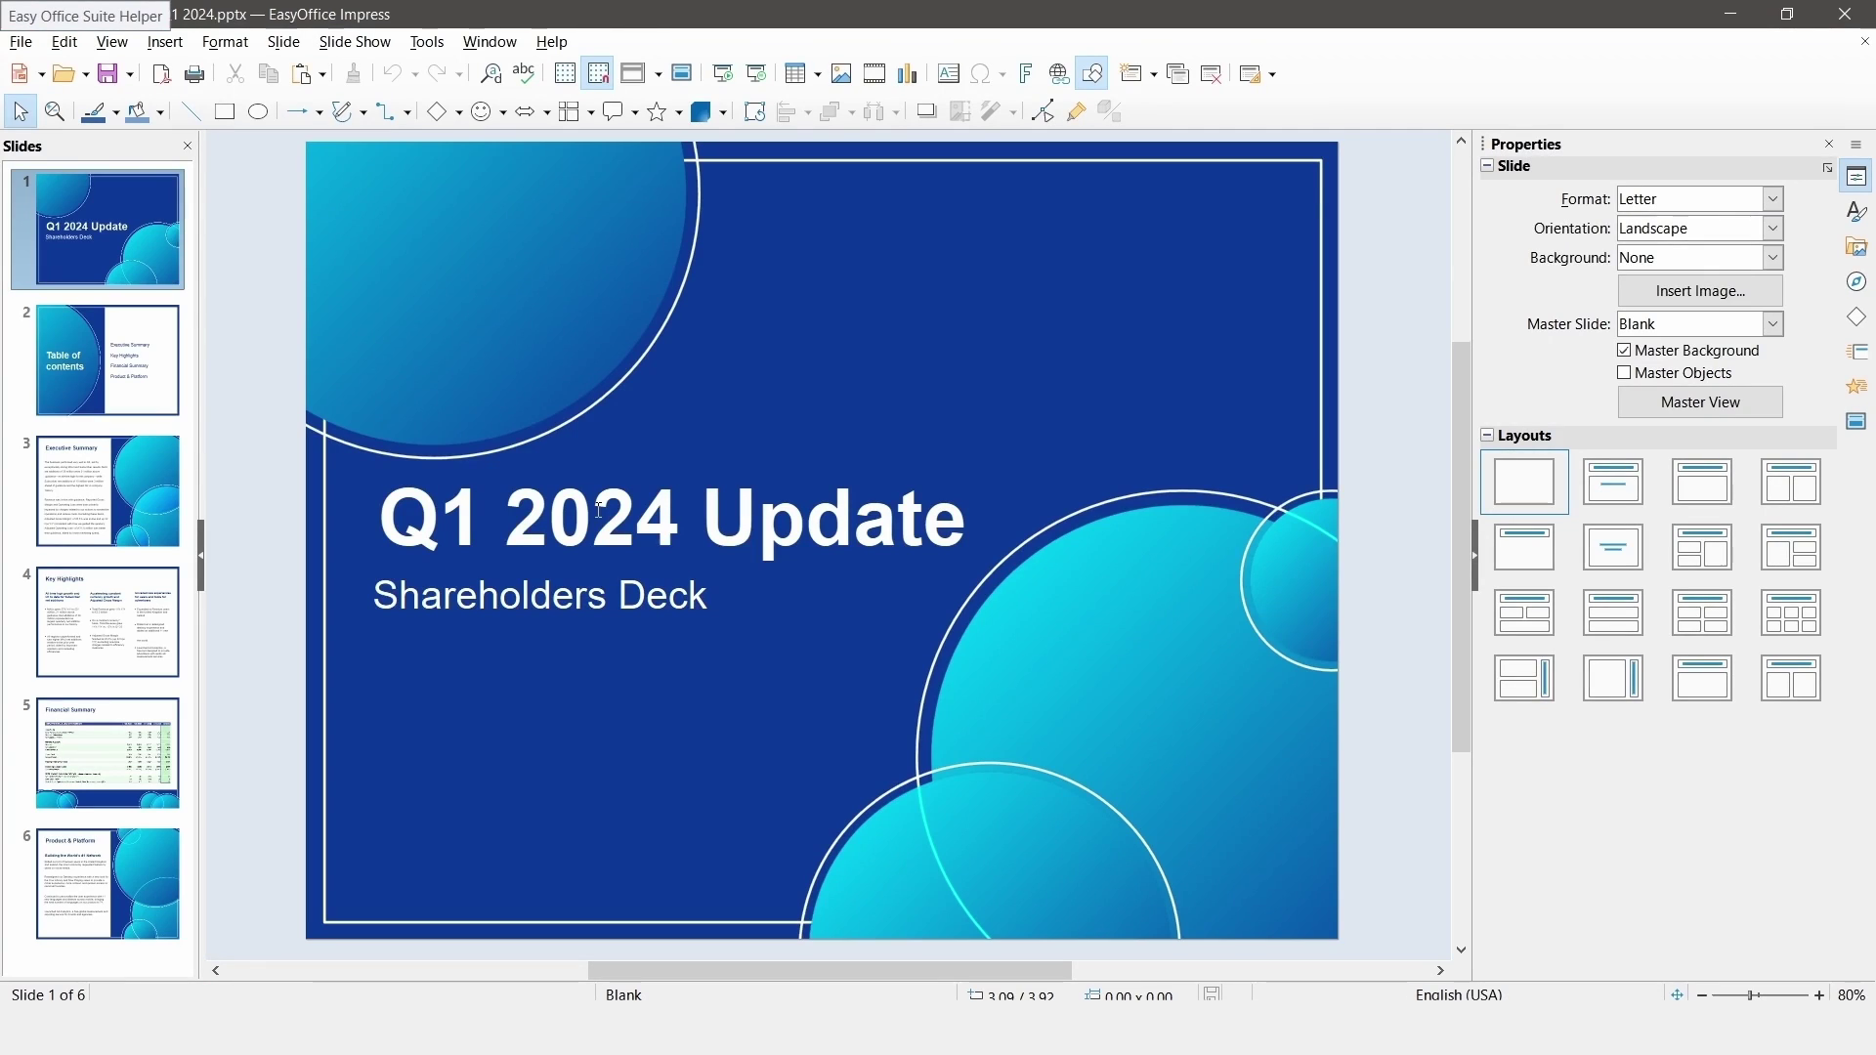
click(107, 384)
click(114, 521)
click(113, 652)
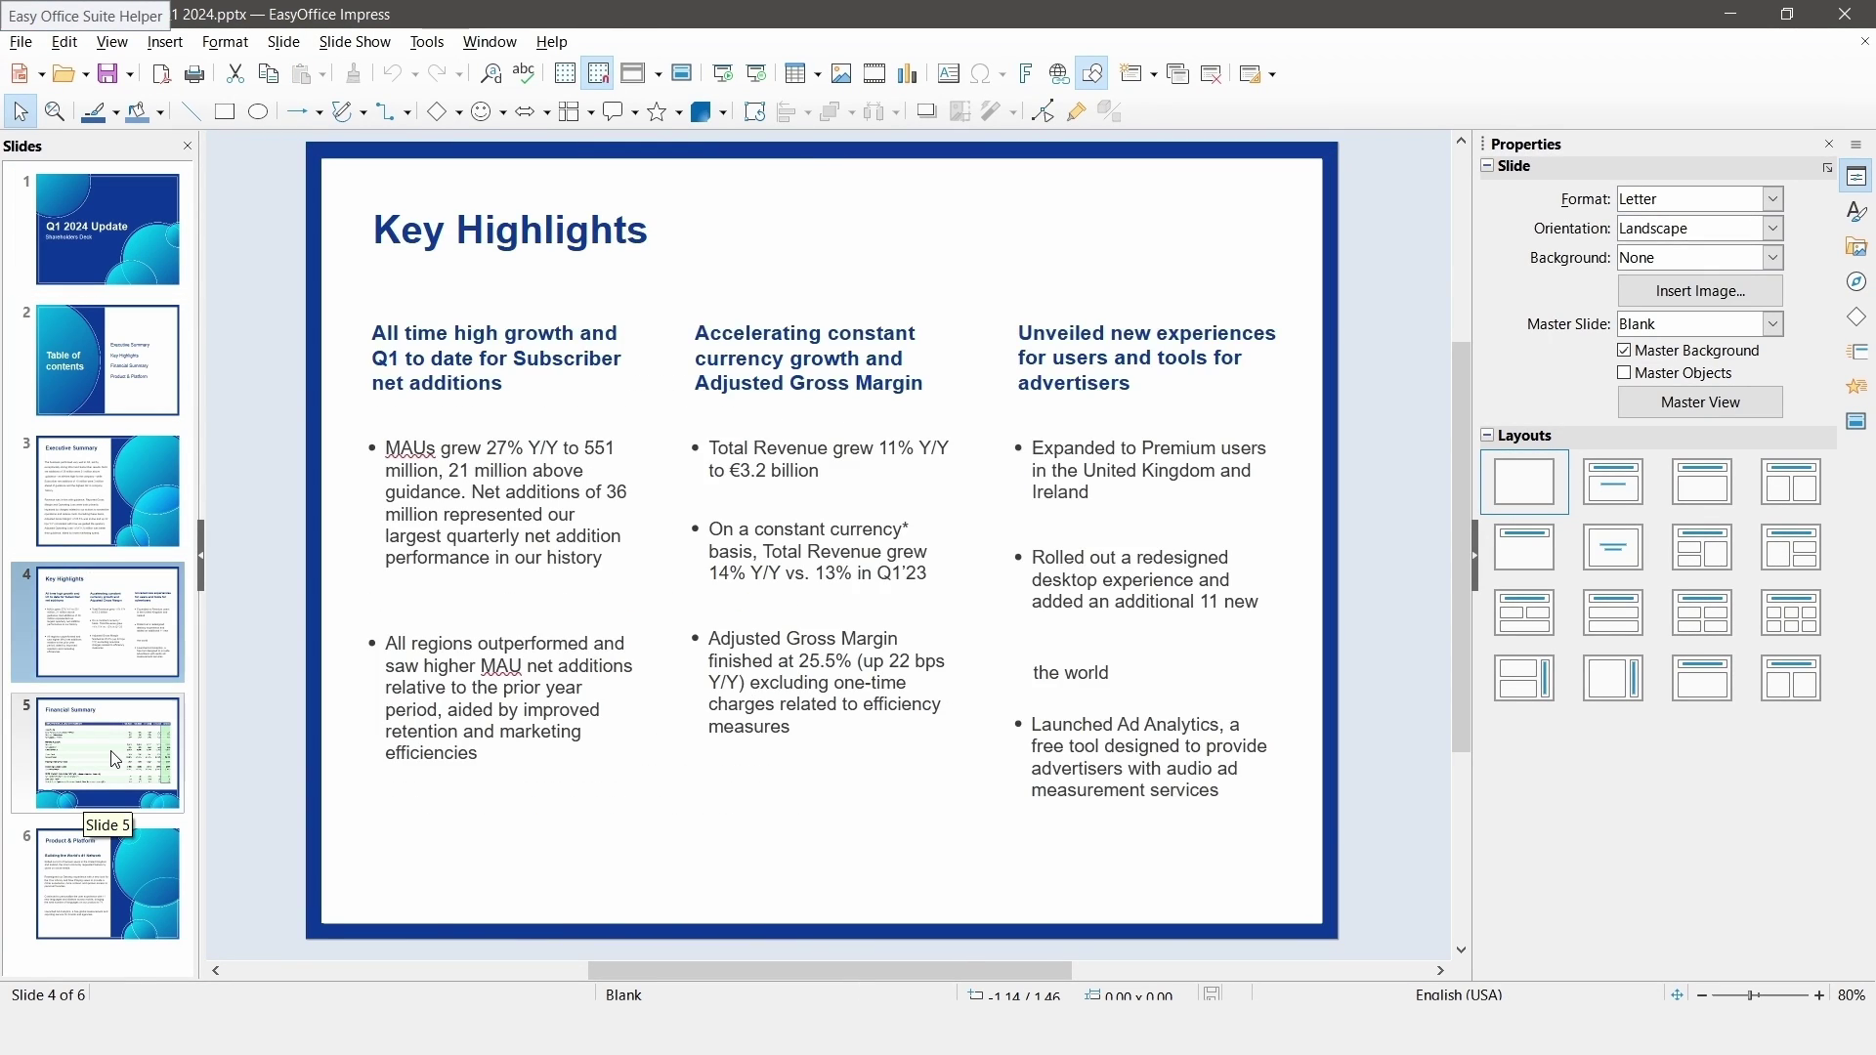
click(115, 759)
click(114, 886)
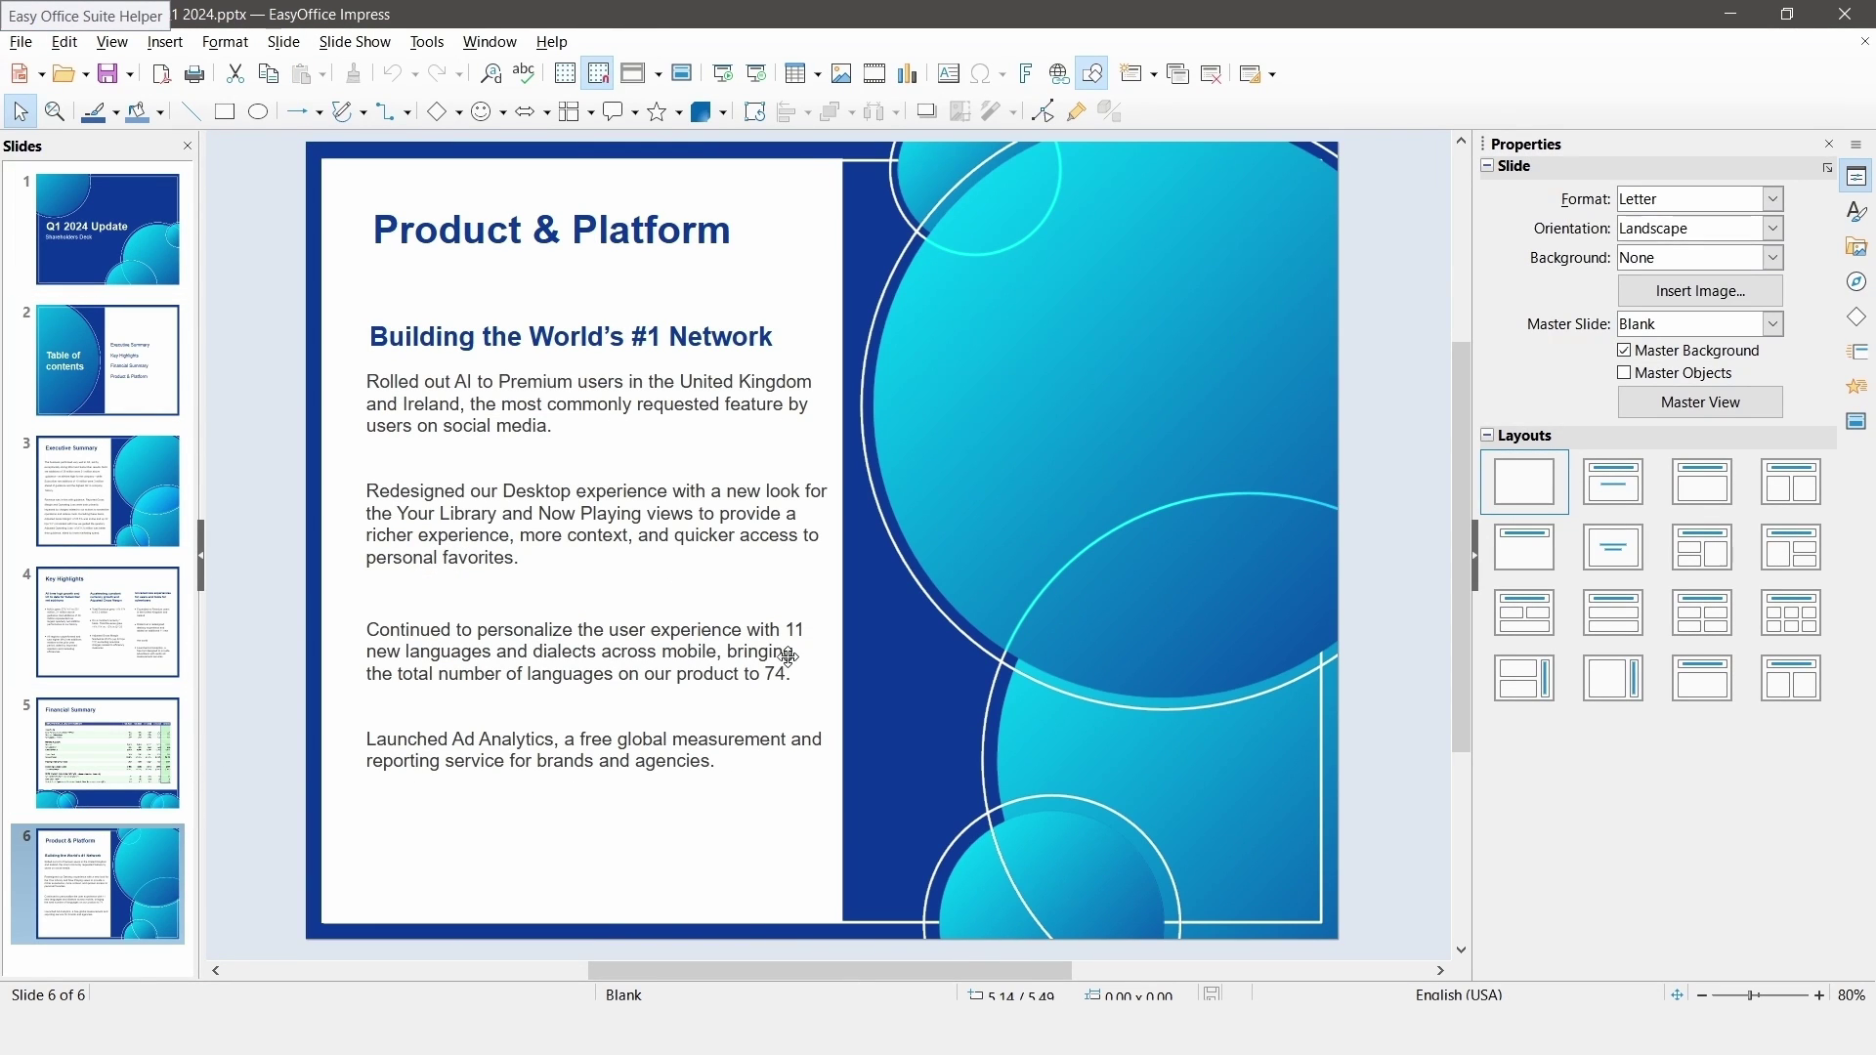
- Switch back to Soda PDF and return to the Home screen with the deck under Recent
click(981, 902)
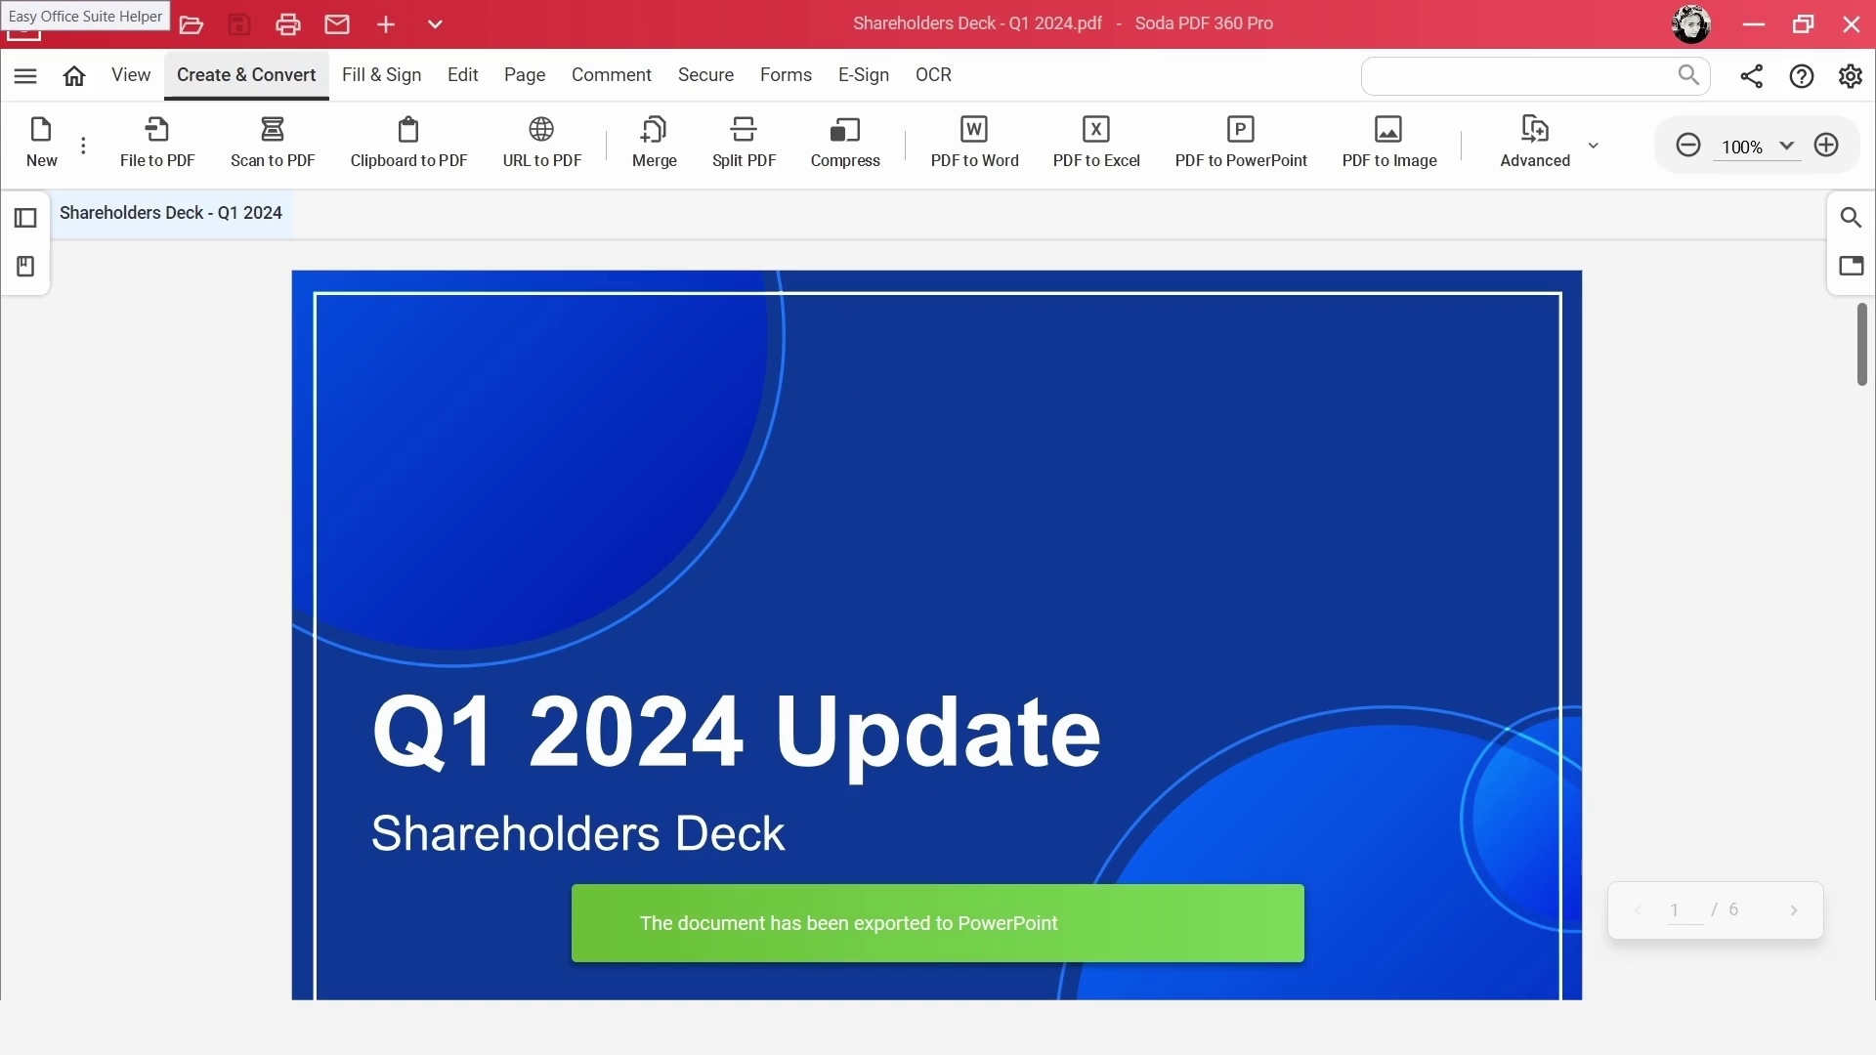
click(72, 78)
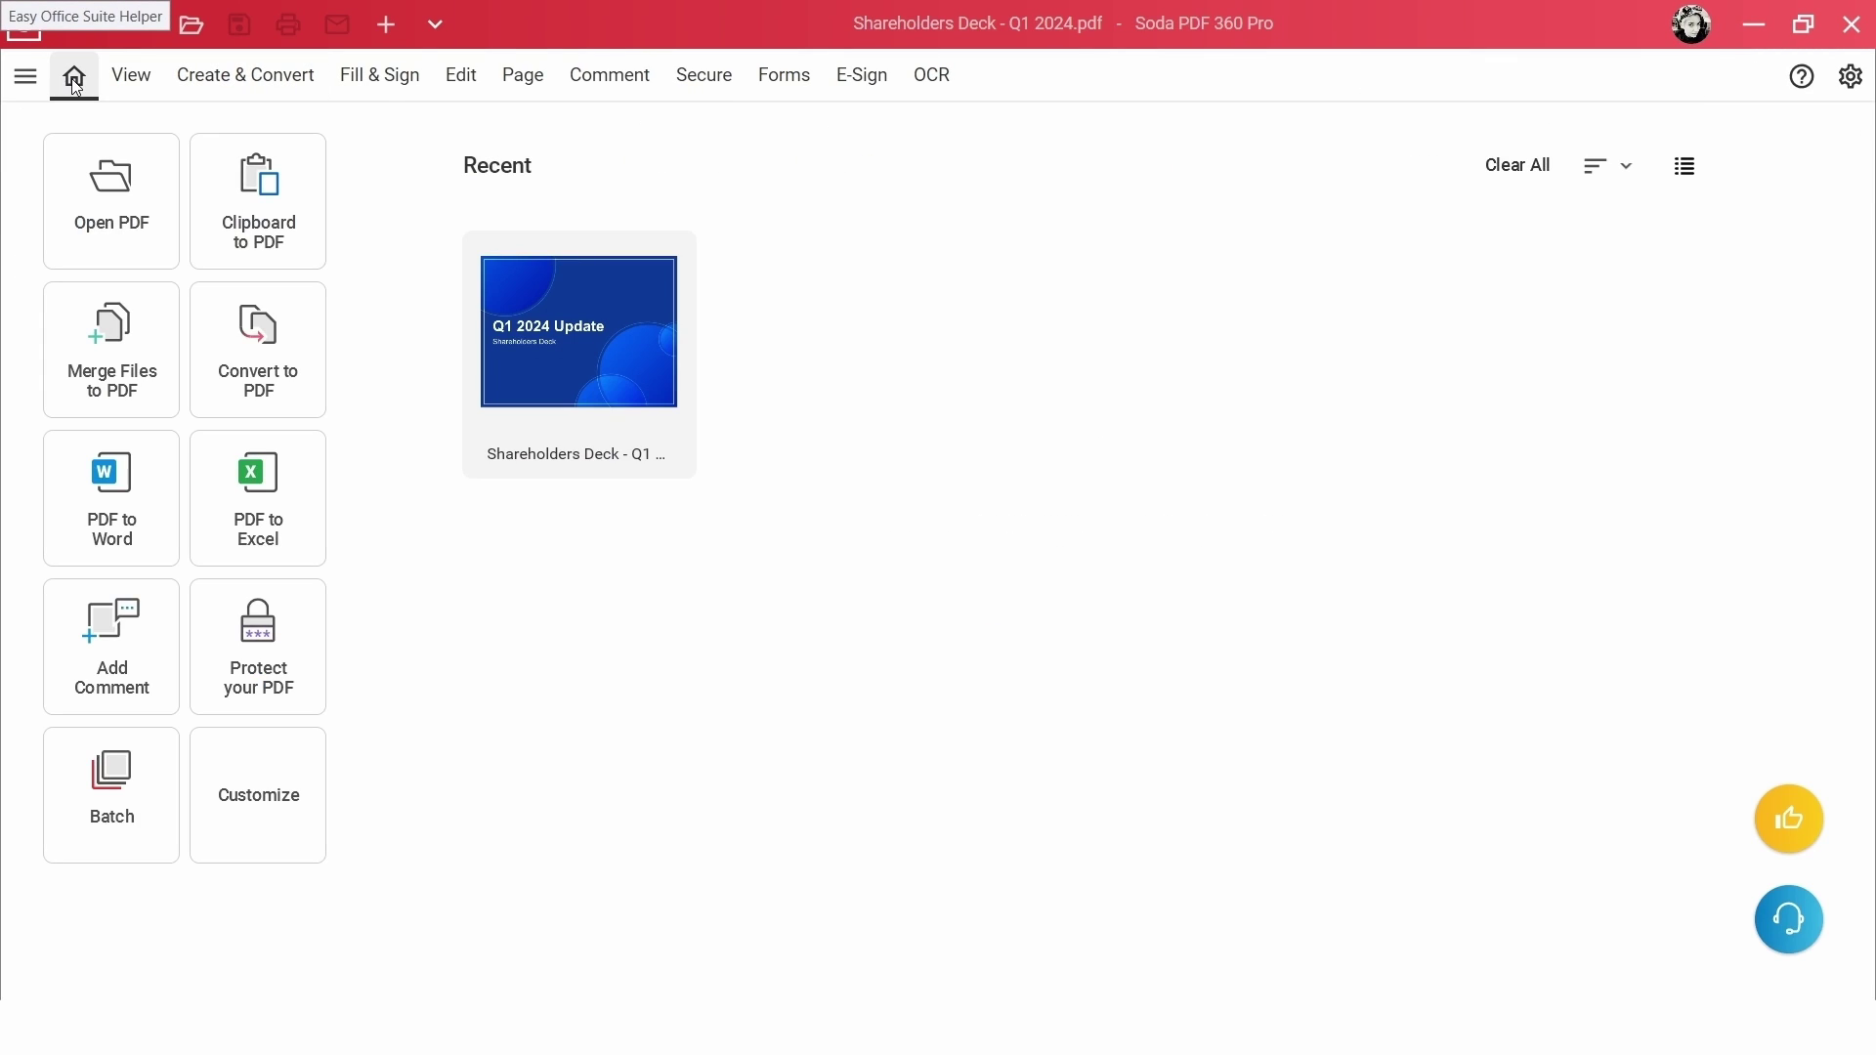